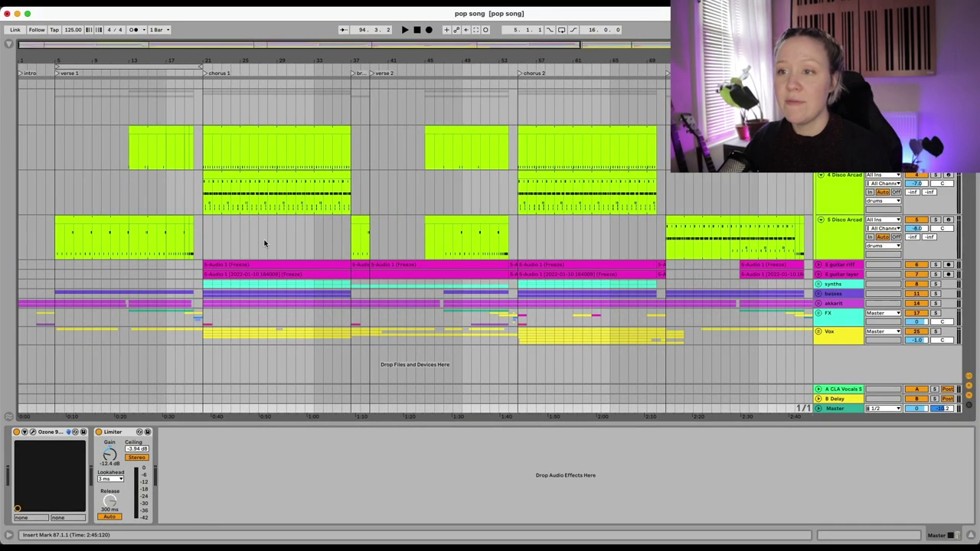
Show the whole arrangement and place the insert marker at the start of the Bridge, bar 71, on the 5 Disco Arcade track.
scroll(264, 244, "down", 5)
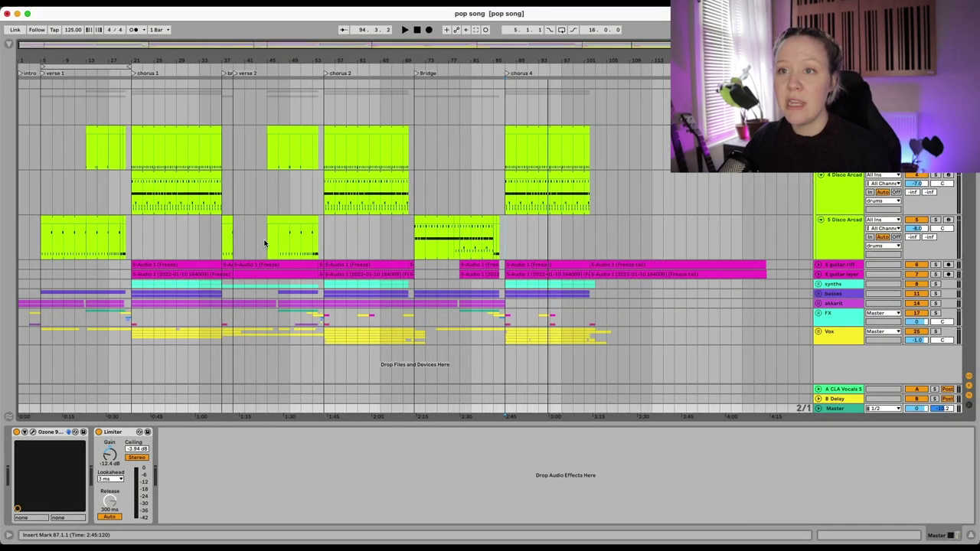
scroll(120, 83, "left", 2)
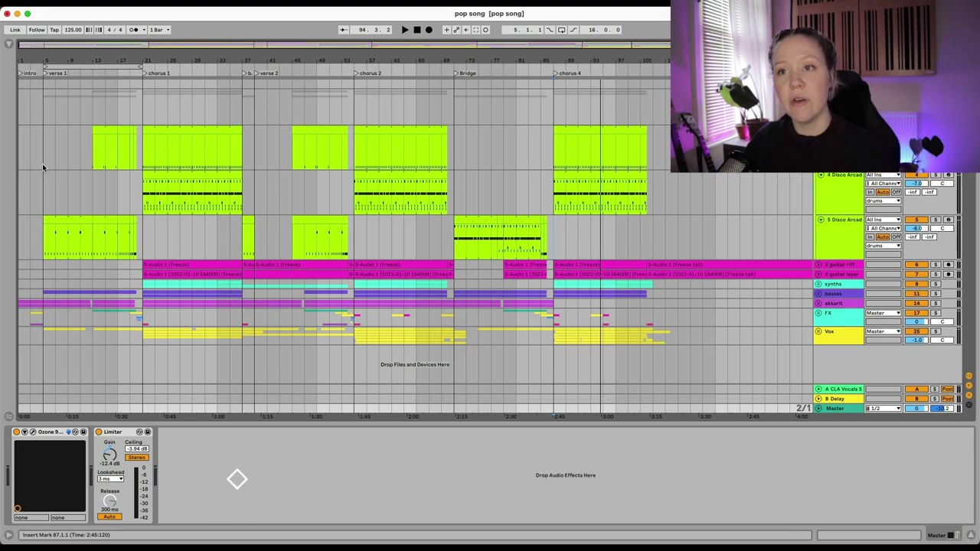
left_click(254, 166)
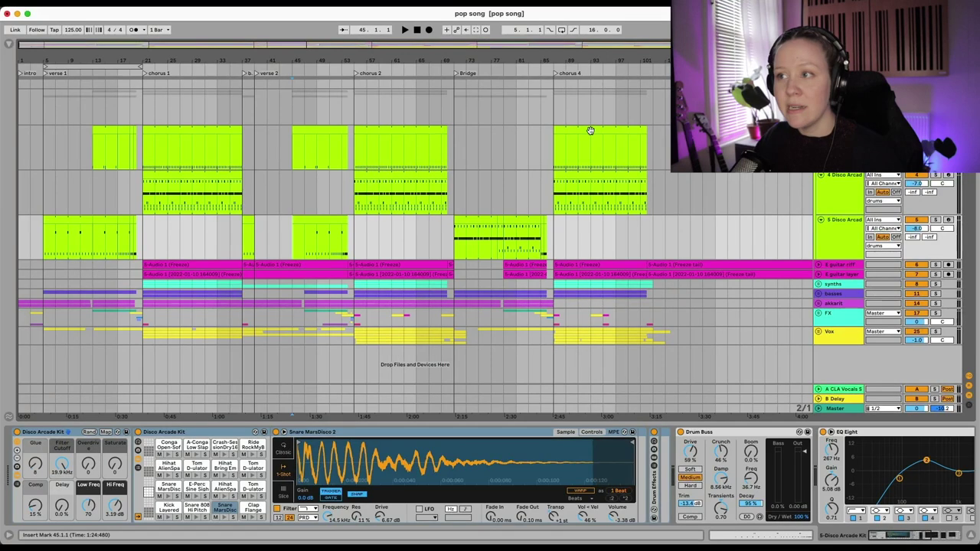
left_click(454, 203)
left_click(452, 242)
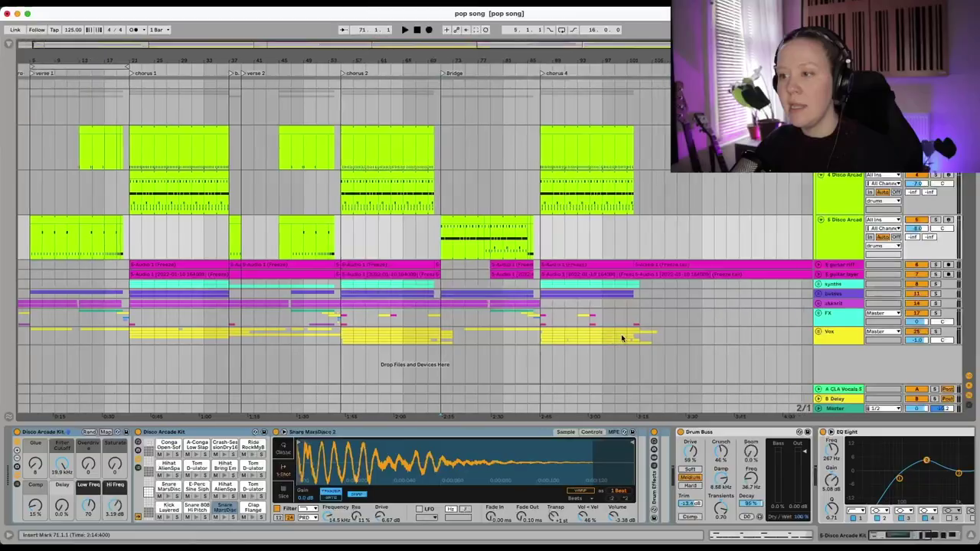
Play the transition from chorus 2 into the Bridge, starting at bar 67.
scroll(365, 247, "right", 2)
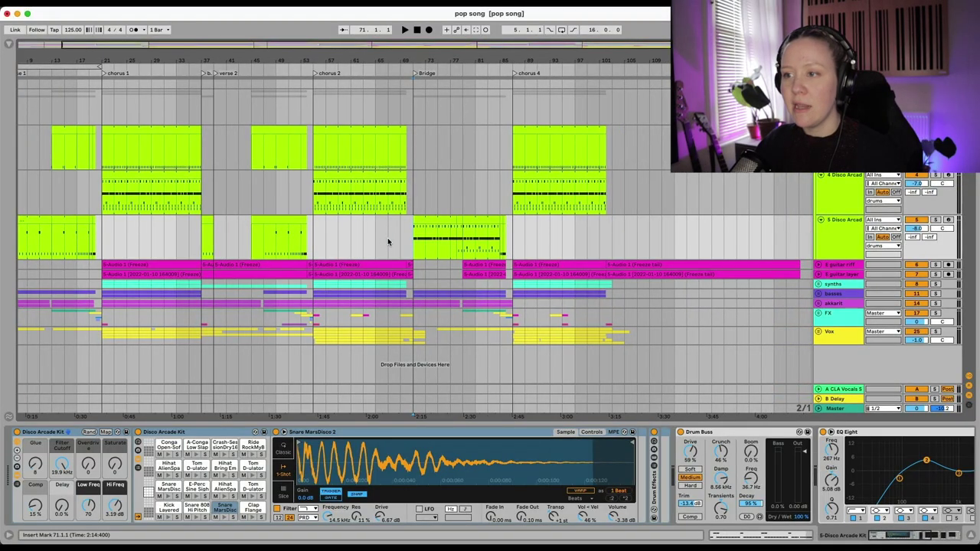
left_click(388, 242)
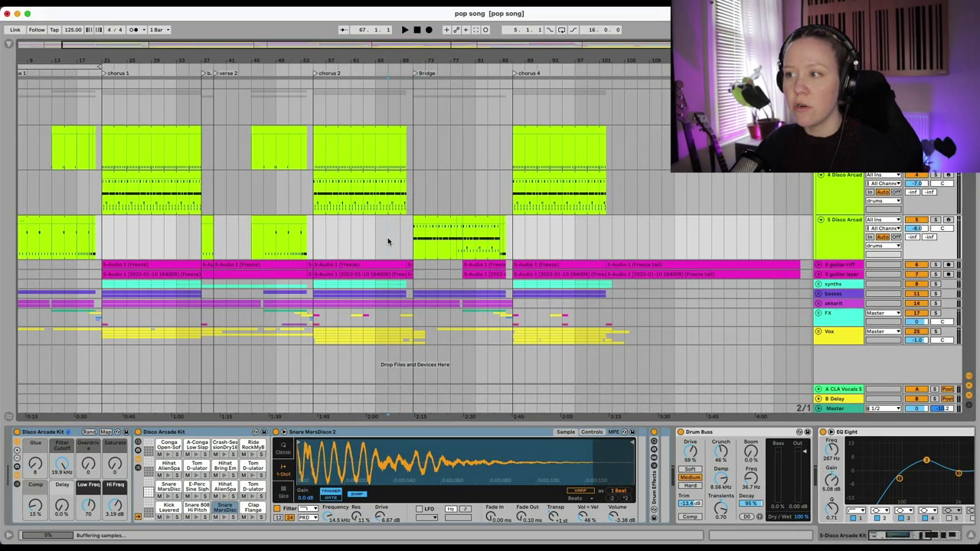
key("space")
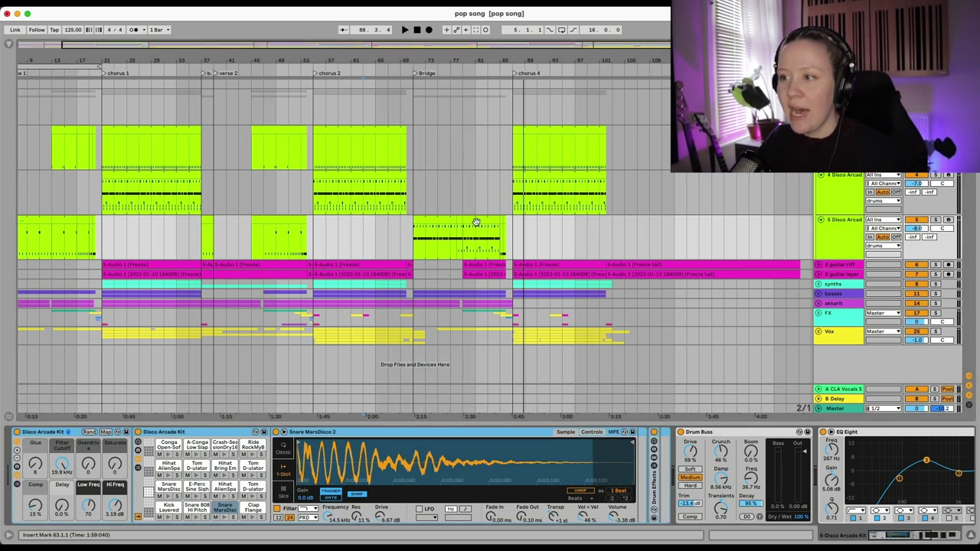
Open the notes of the Bridge's first hi-hat clip on the 5 Disco Arcade track and play from bar 75.
left_click(485, 241)
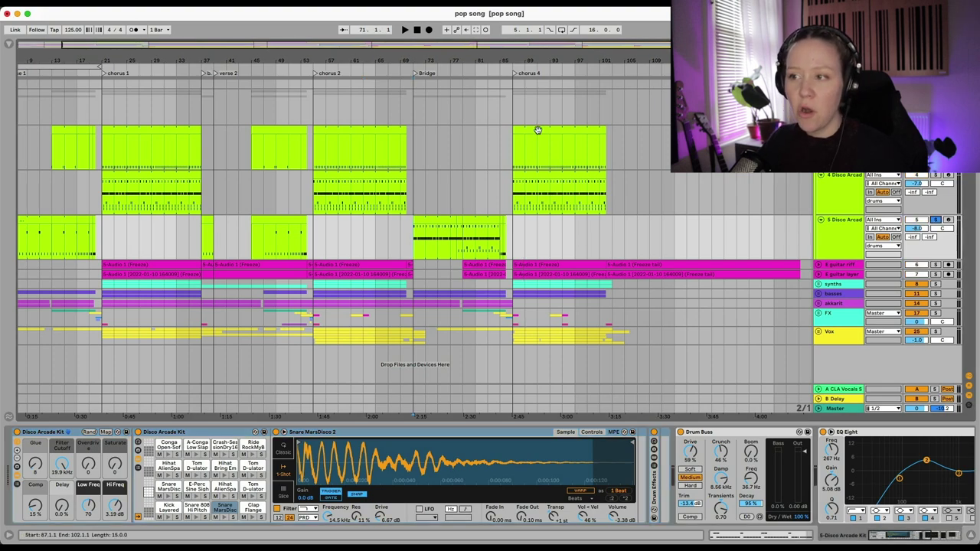
double_click(438, 218)
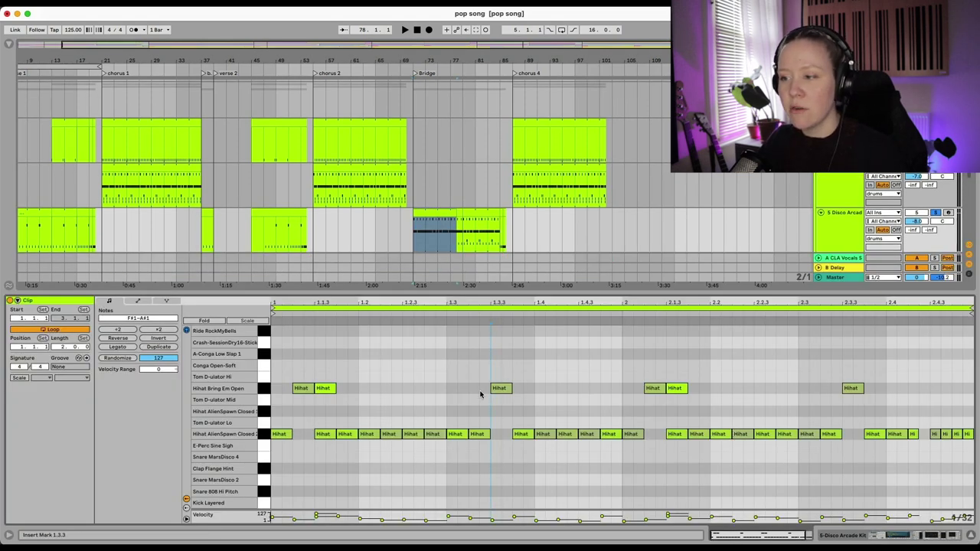
left_click(437, 241)
key("space")
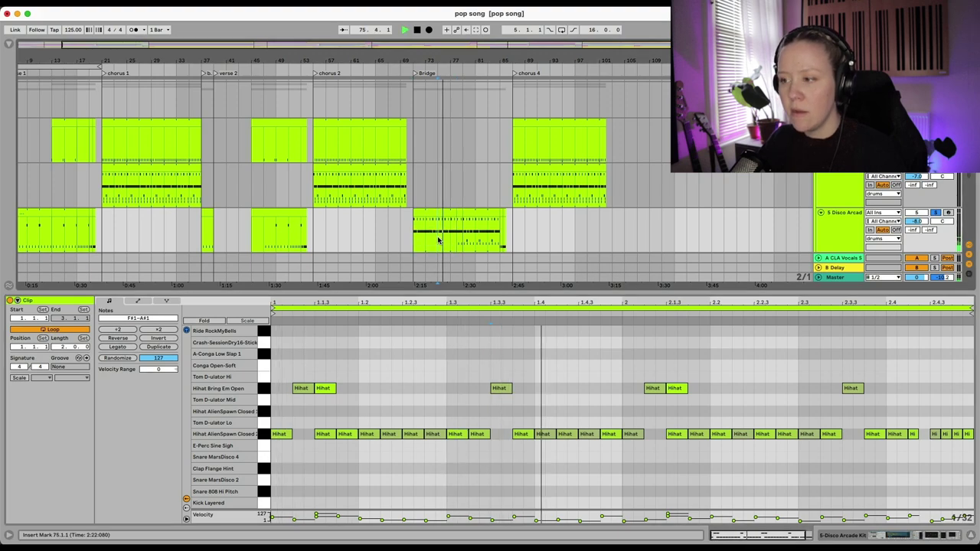
Show the 5 Disco Arcade track's effects through to Auto Filter and display its Frequency automation across the Bridge.
left_click(835, 240)
scroll(797, 520, "right", 10)
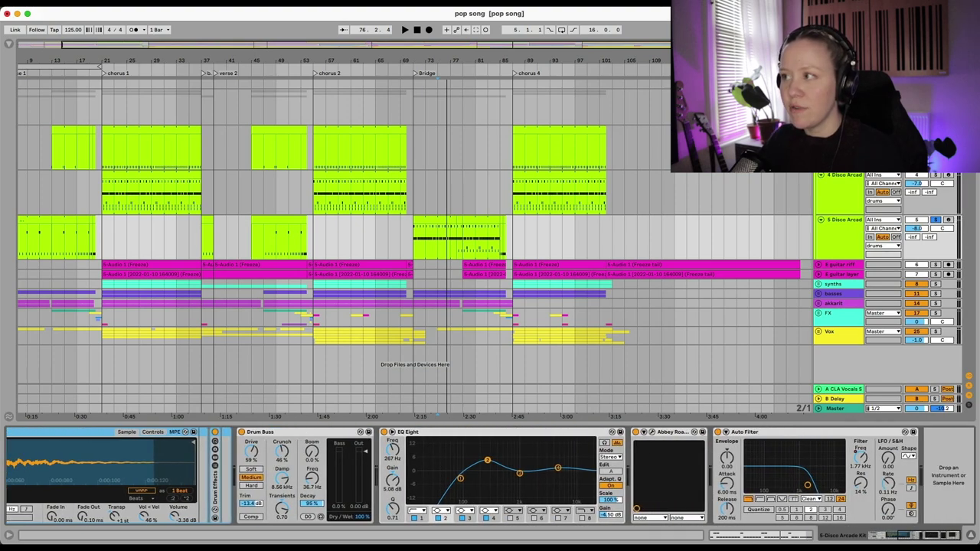
key("a")
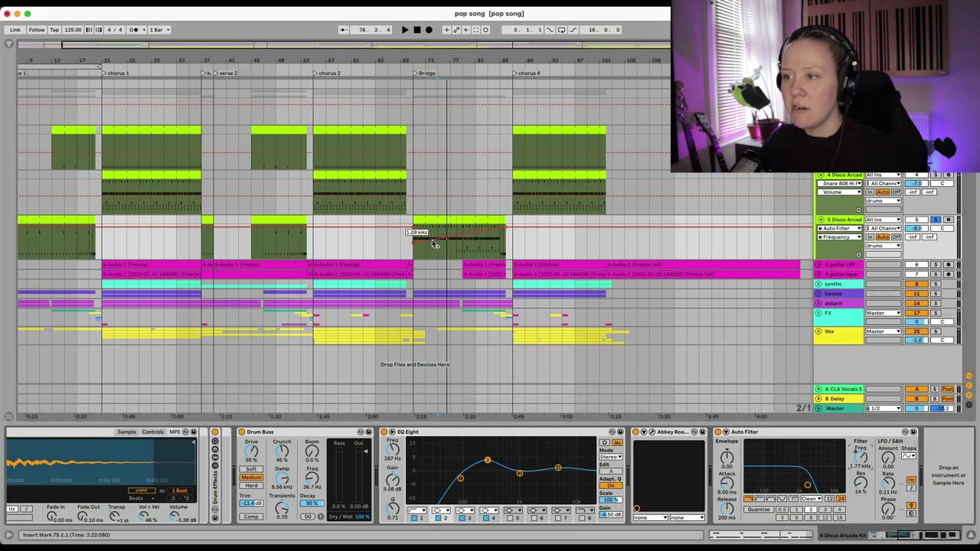
Play the filtered Bridge drums from bar 75 and open the notes of the drum clip in the Bridge's second half.
key("space")
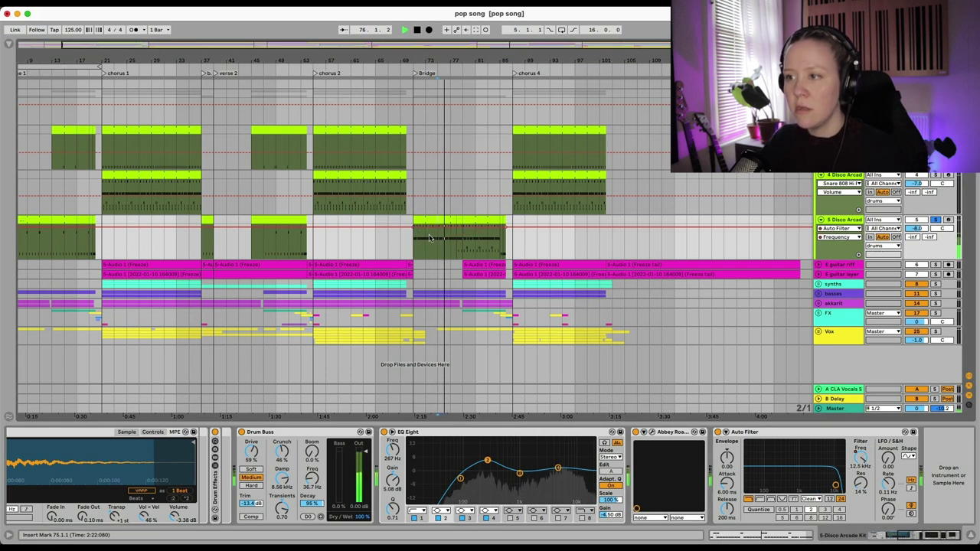
key("space")
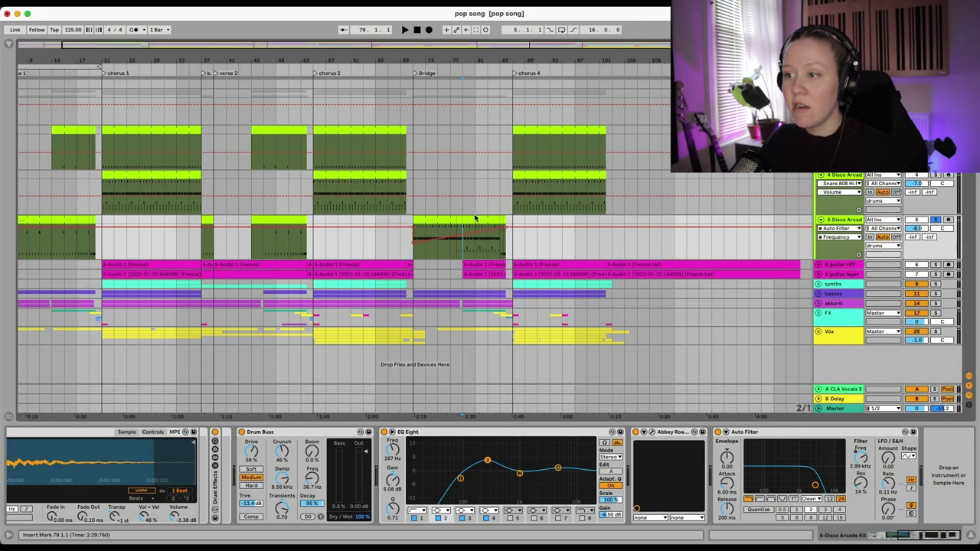
double_click(473, 218)
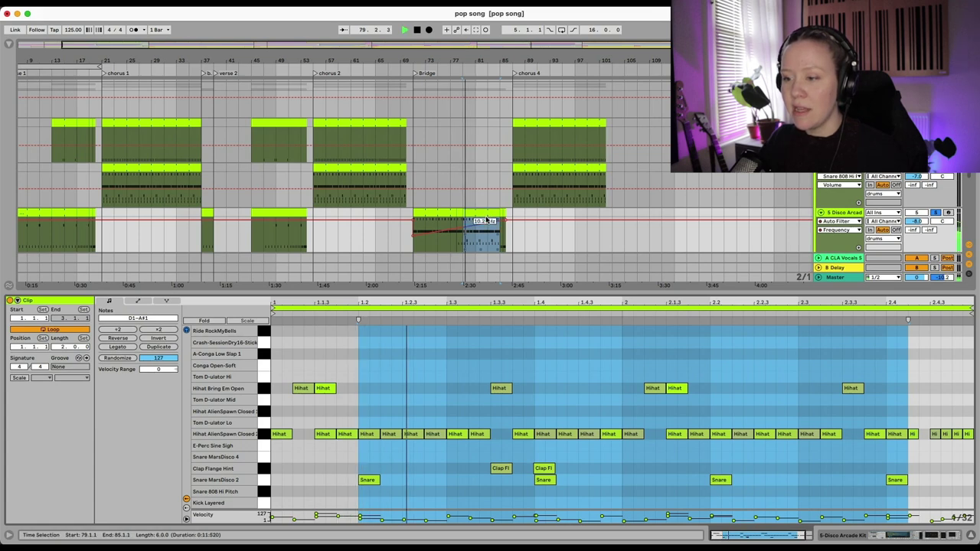
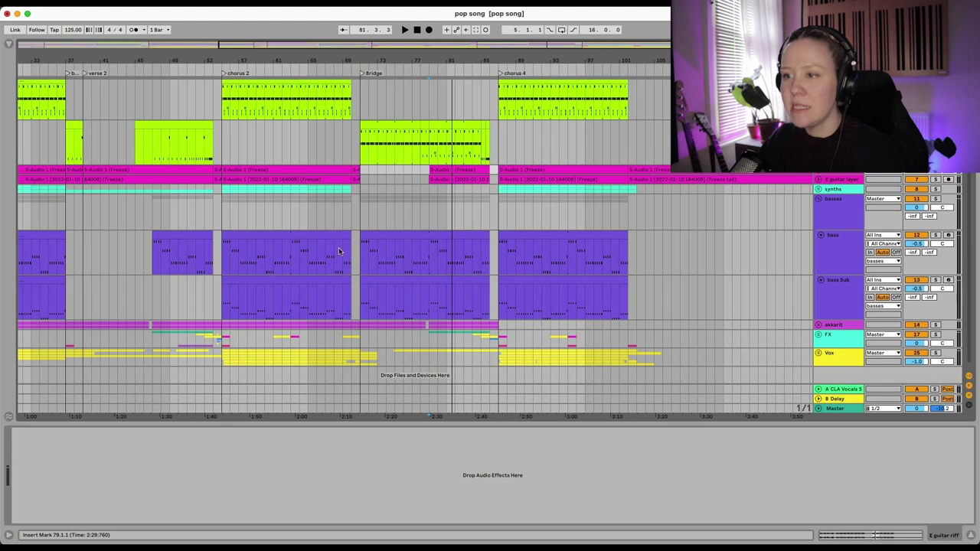
Inspect the Wavetable devices of the bass and bass Sub tracks and display their Filter 1 Freq automation.
left_click(850, 245)
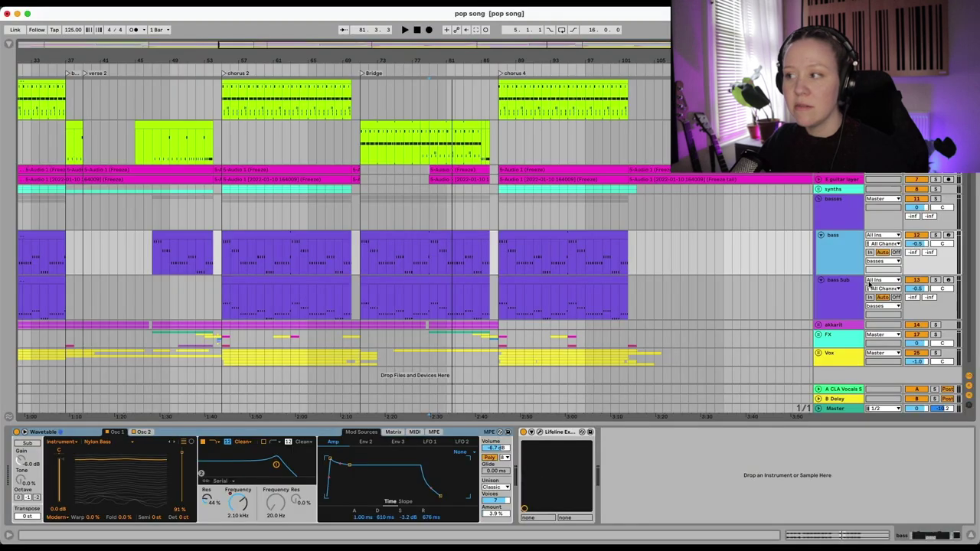
left_click(840, 291)
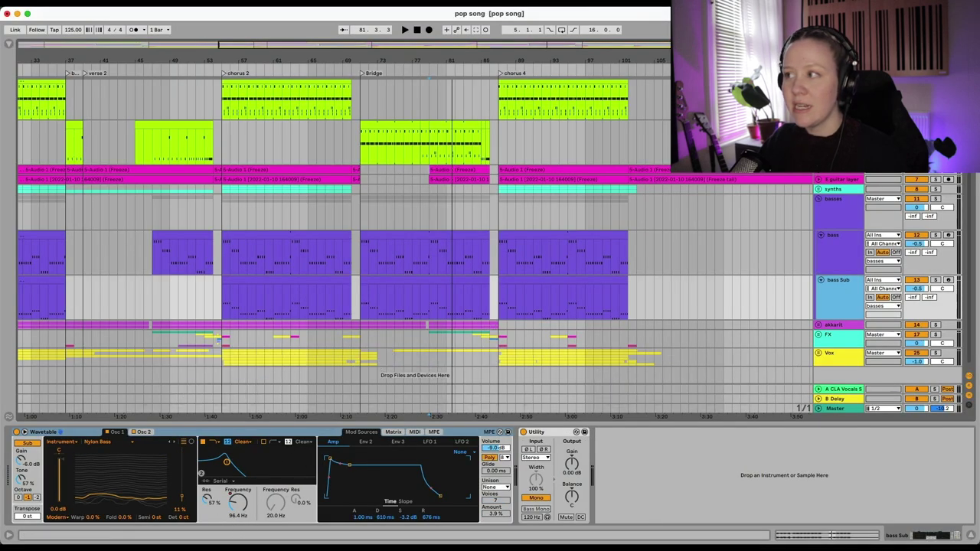
key("a")
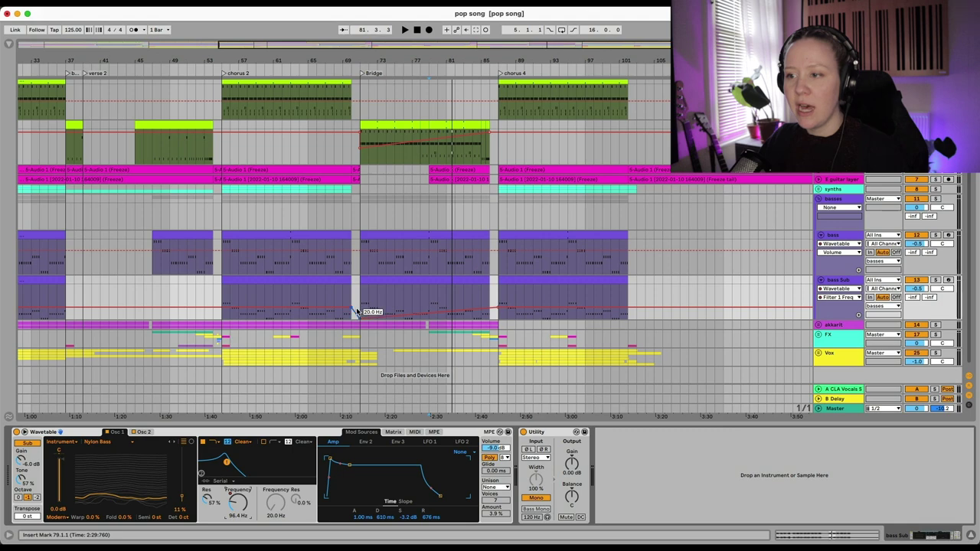
left_click(840, 240)
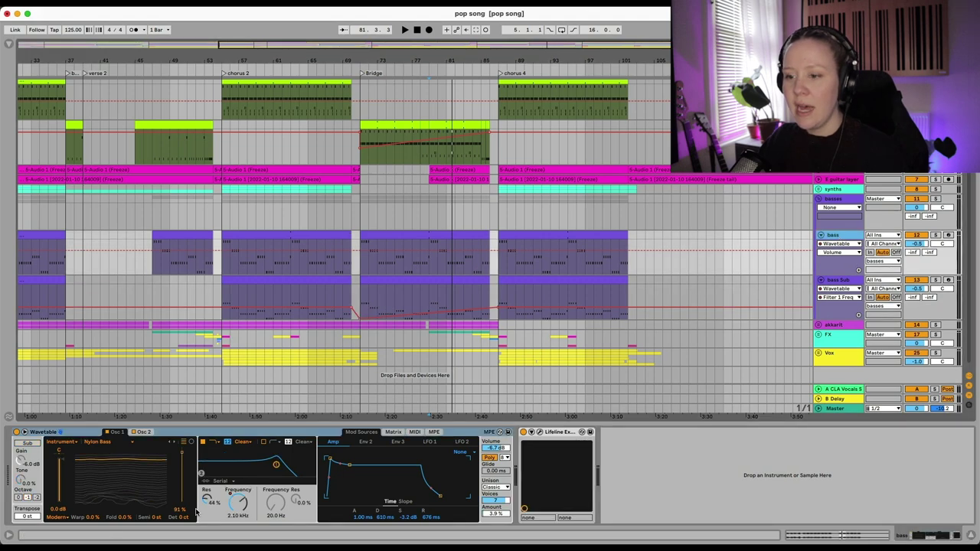
left_click(240, 501)
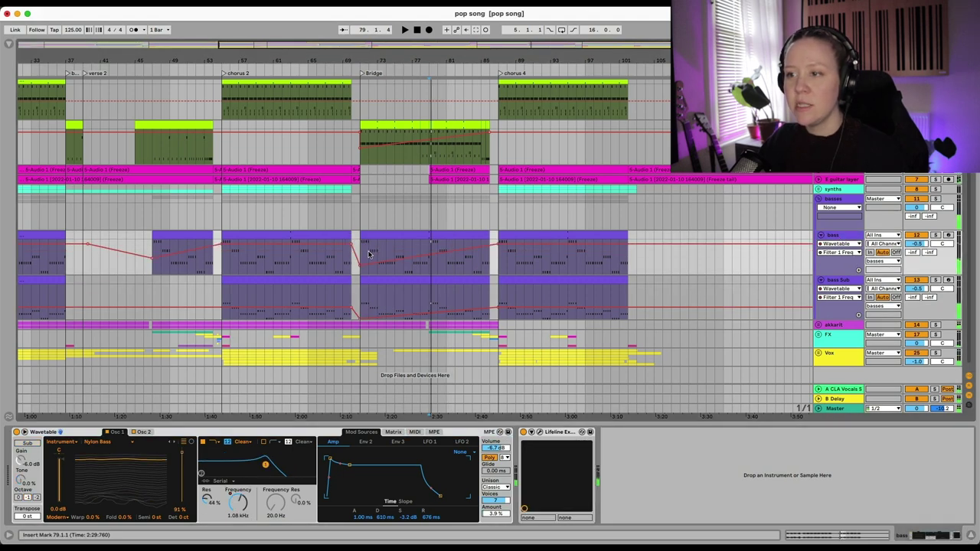
Audition the basses from the start of the Bridge at bar 71 to hear the filter automation opening.
left_click(363, 249)
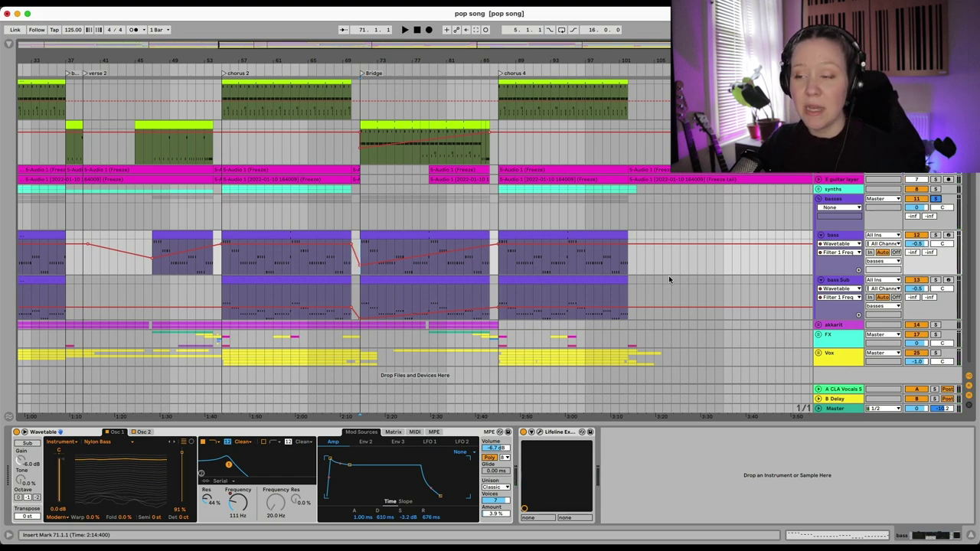
key("space")
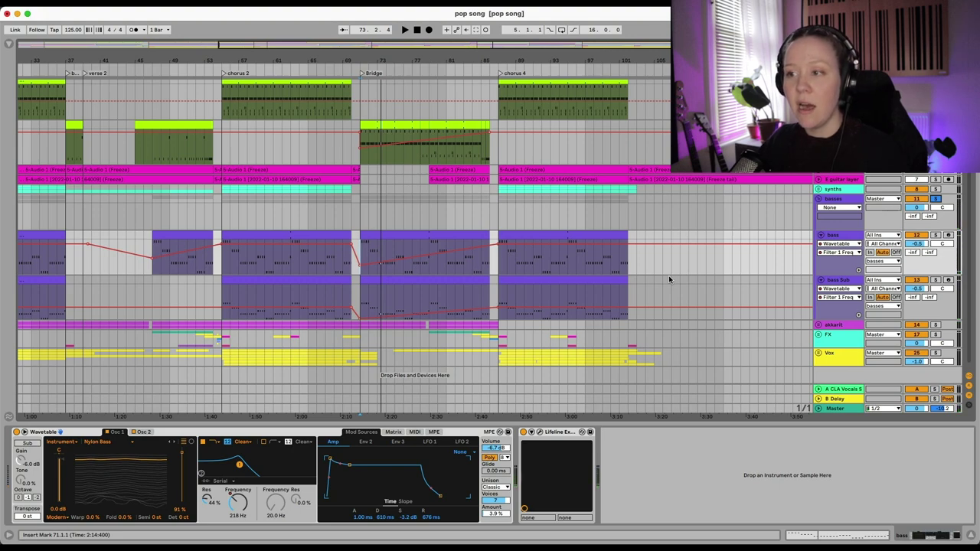
key("space")
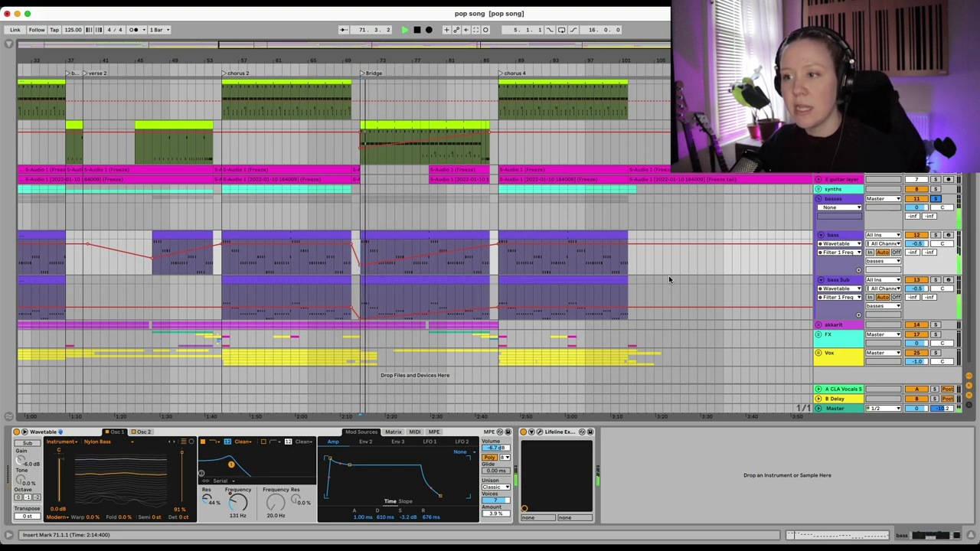
key("space")
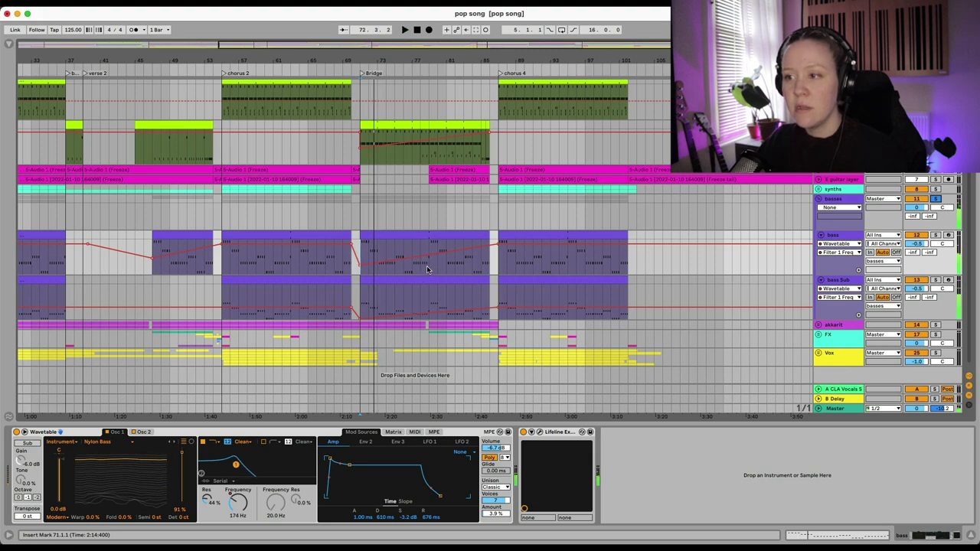
key("space")
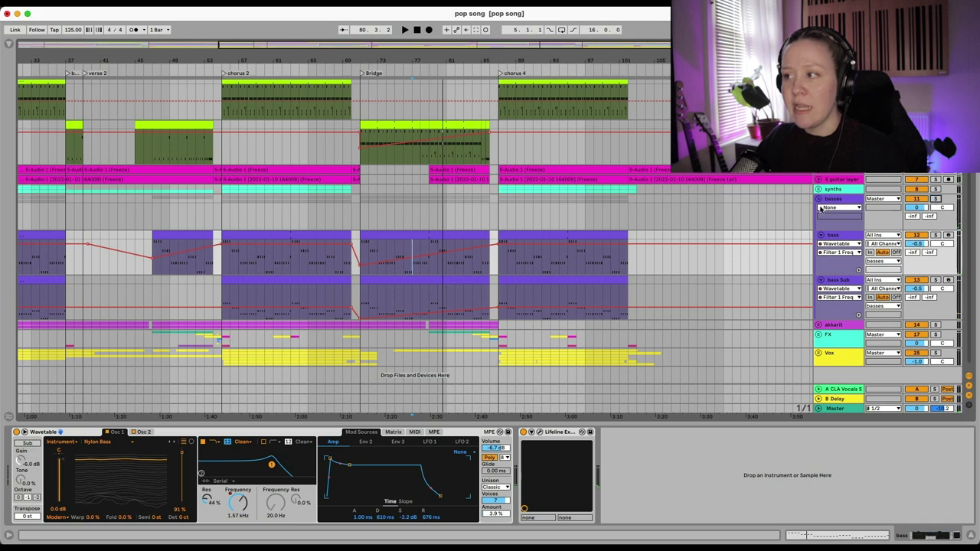
Collapse the basses group, expand the akkarit group and show its acoustic guitar clips across the whole song.
left_click(819, 199)
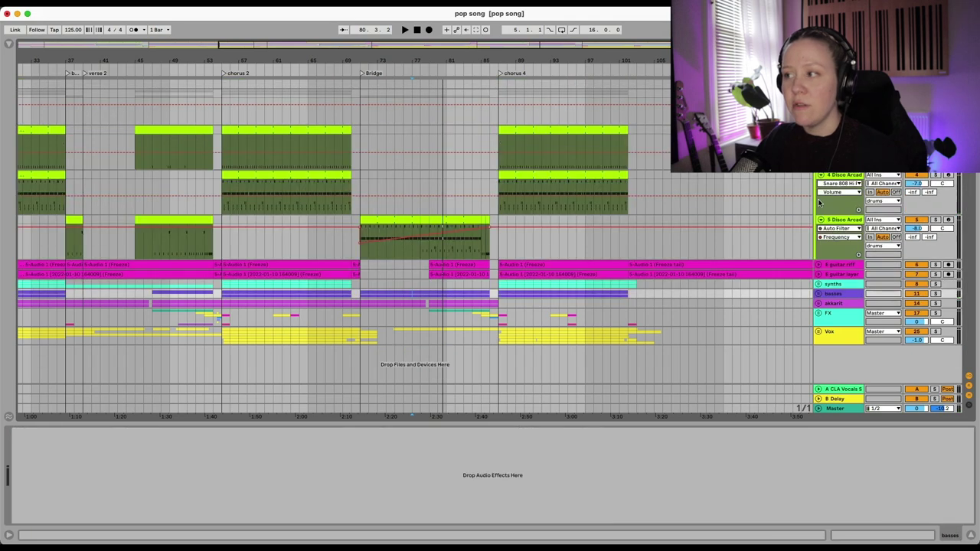
left_click(819, 304)
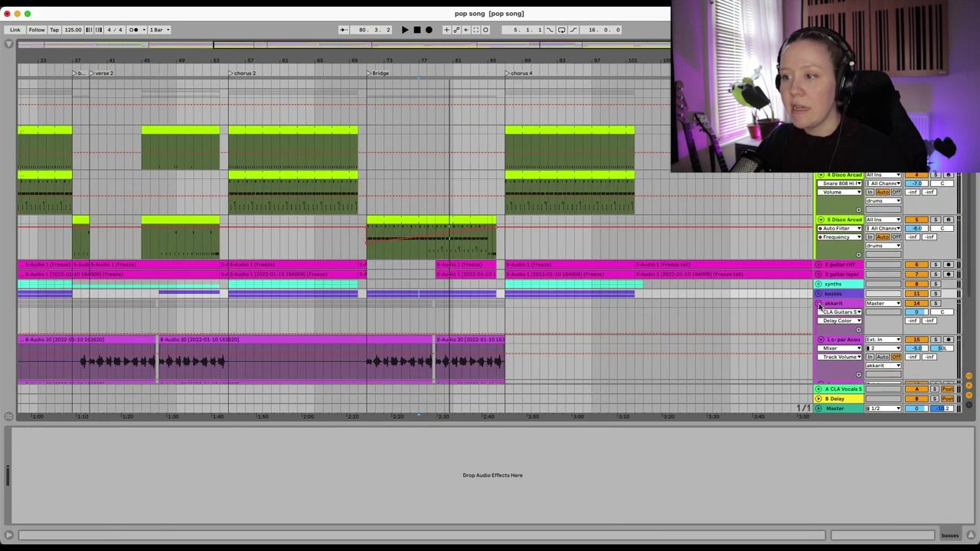
scroll(705, 367, "down", 5)
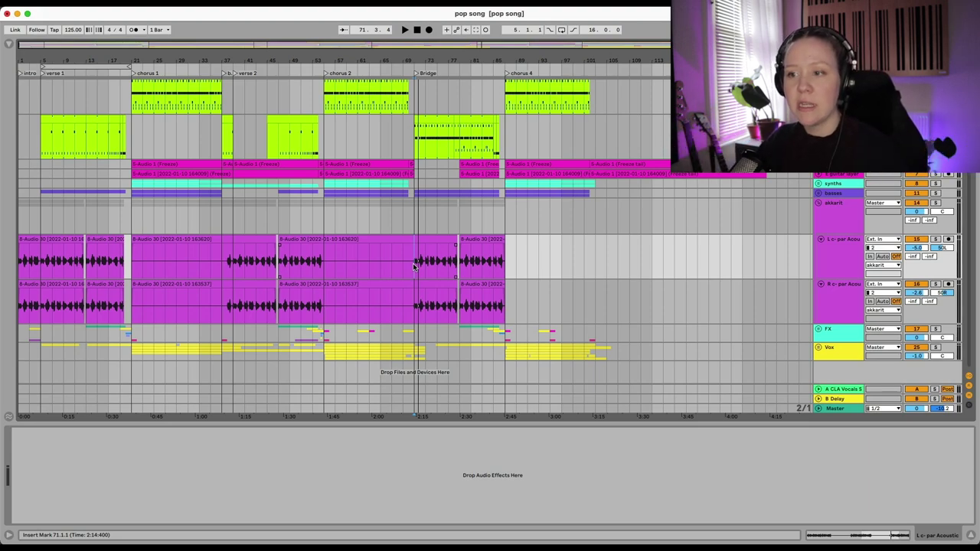
Try deleting the acoustic guitar clips from bar 1 to bar 55 on both akkarit tracks, and undo the deletion.
left_click_drag(326, 321, 14, 243)
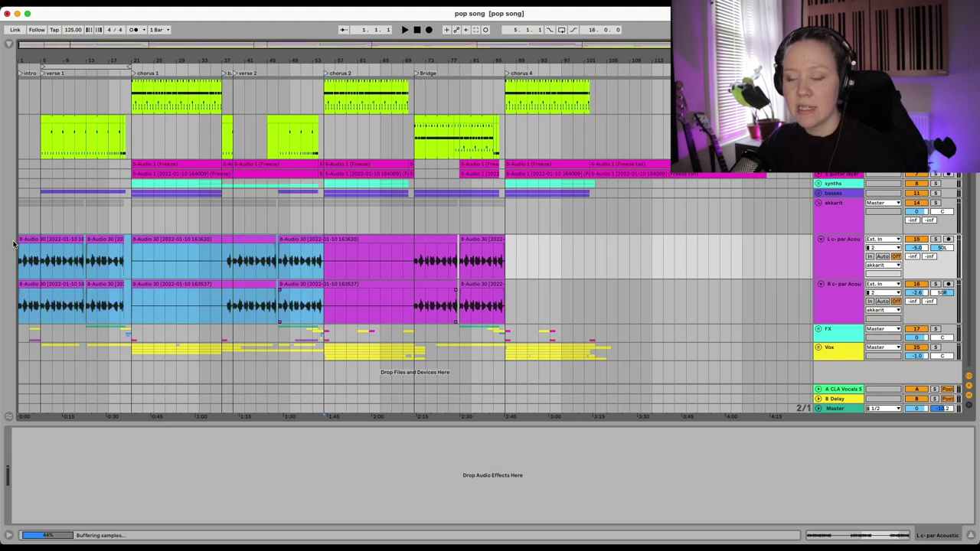
key("Delete")
left_click(437, 291)
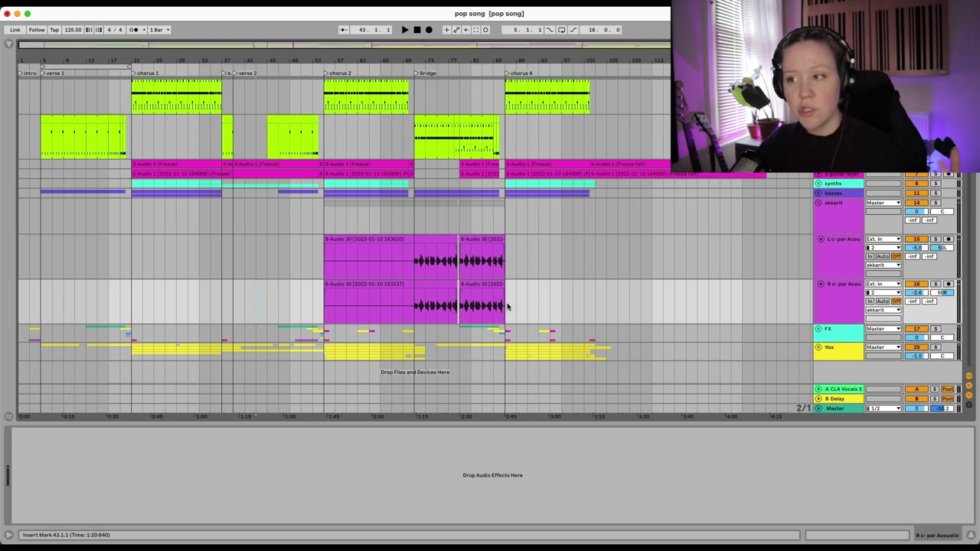
key("super+z")
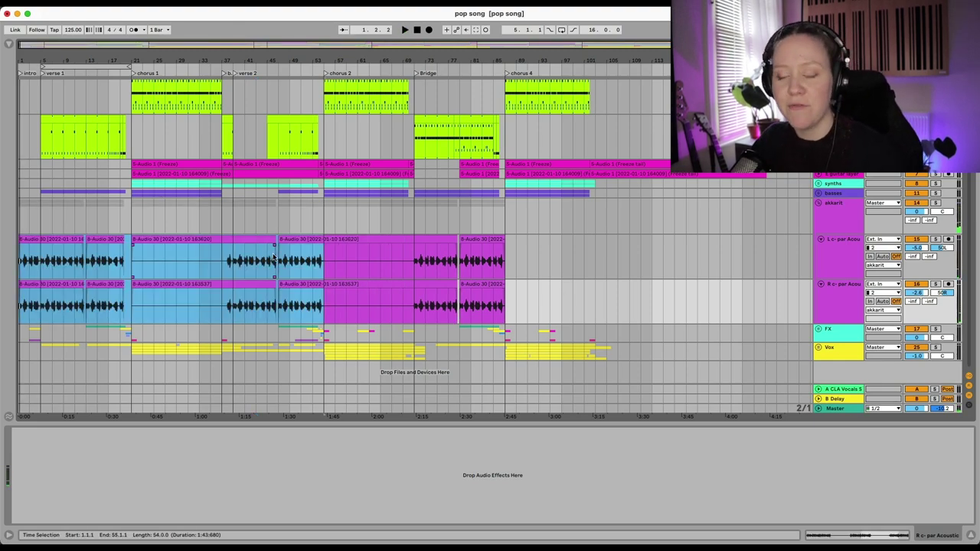
key("super+z")
Show the Shimmer Arp track's devices in the FX group and play its part in the Bridge.
scroll(660, 322, "down", 10)
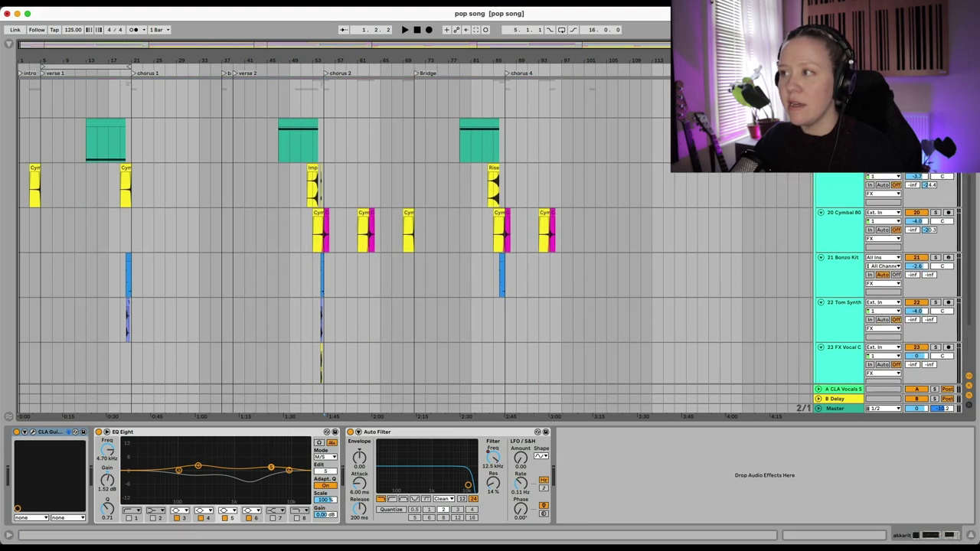
left_click(582, 141)
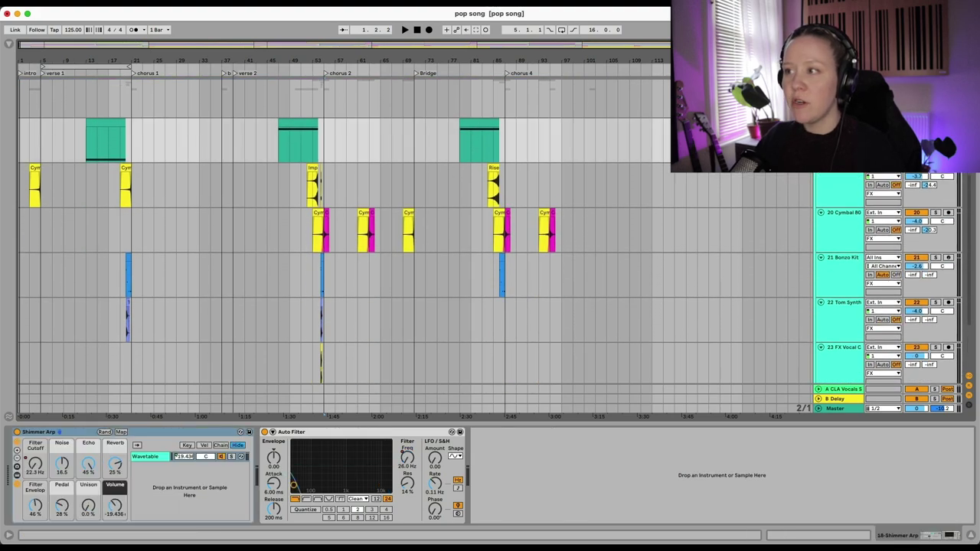
key("space")
scroll(467, 306, "up", 2)
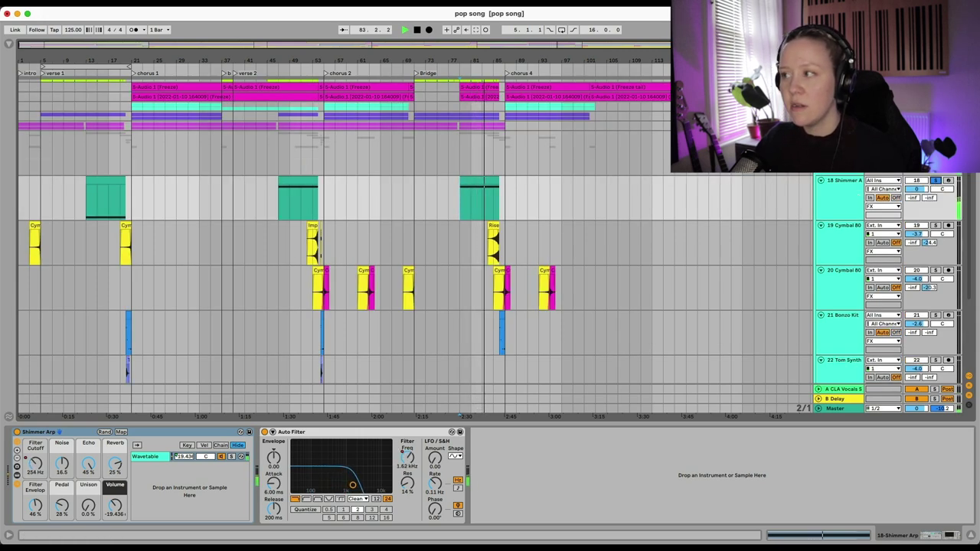
Unsolo the Shimmer Arp track to hear the end of the Bridge with all instruments, and stop playback.
left_click(940, 182)
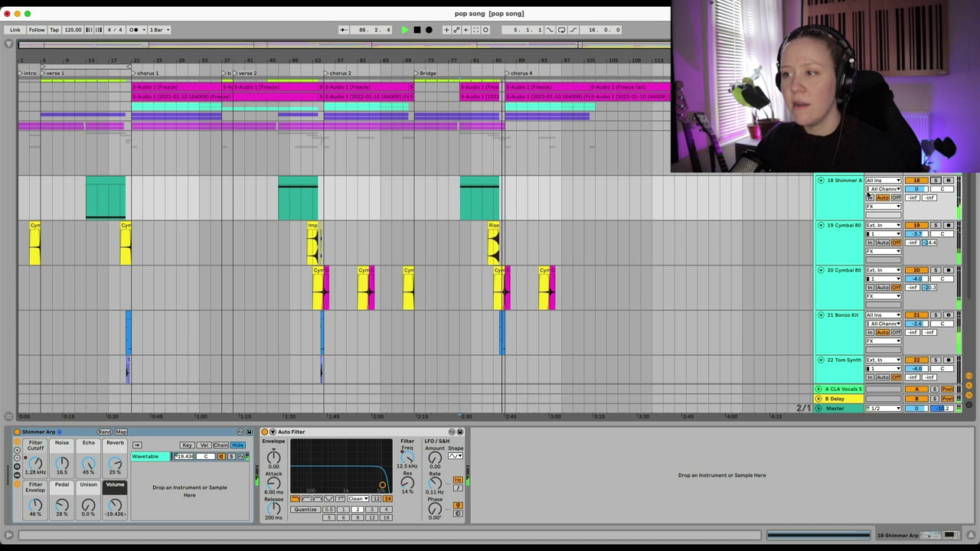
key("space")
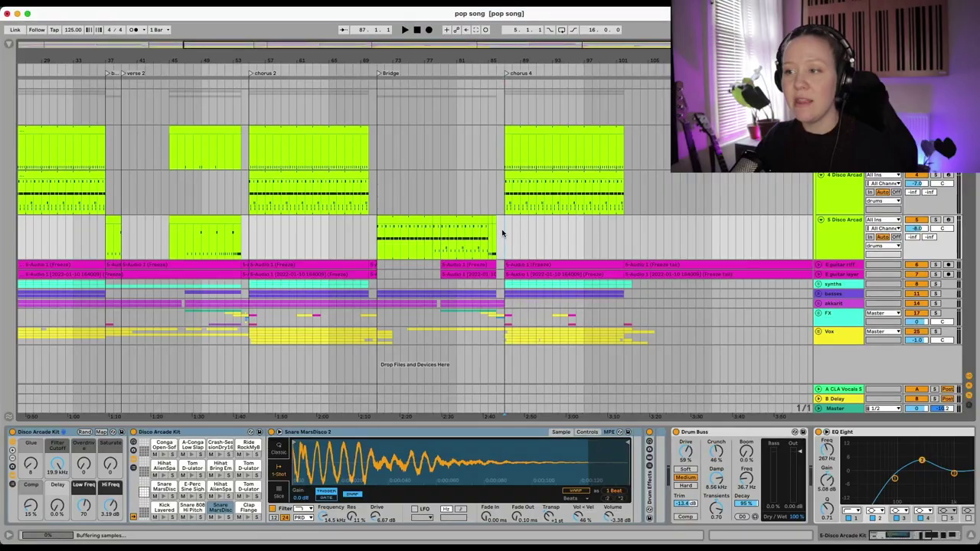
Duplicate the Disco Arcade track holding the Bridge beat to get a separate track for the Bridge drums.
scroll(502, 233, "right", 10)
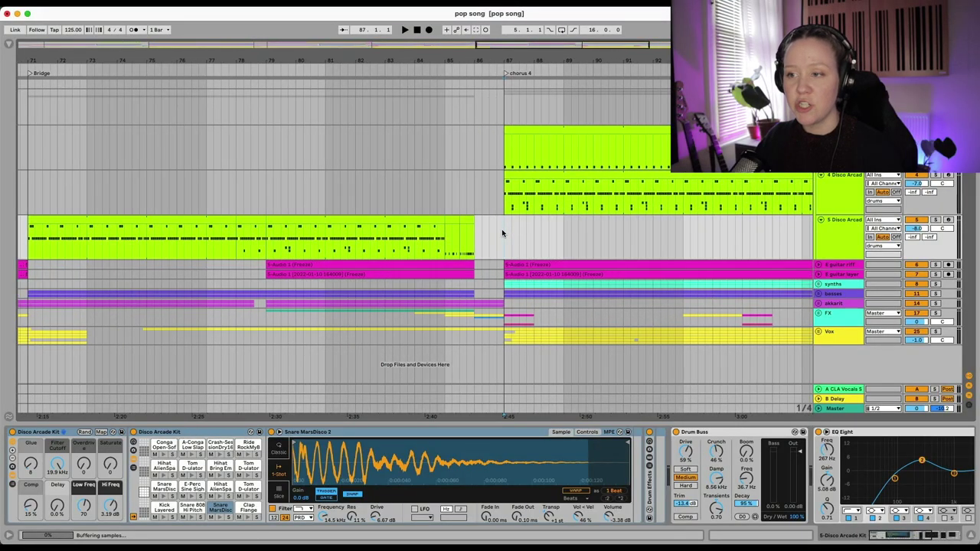
scroll(502, 233, "left", 3)
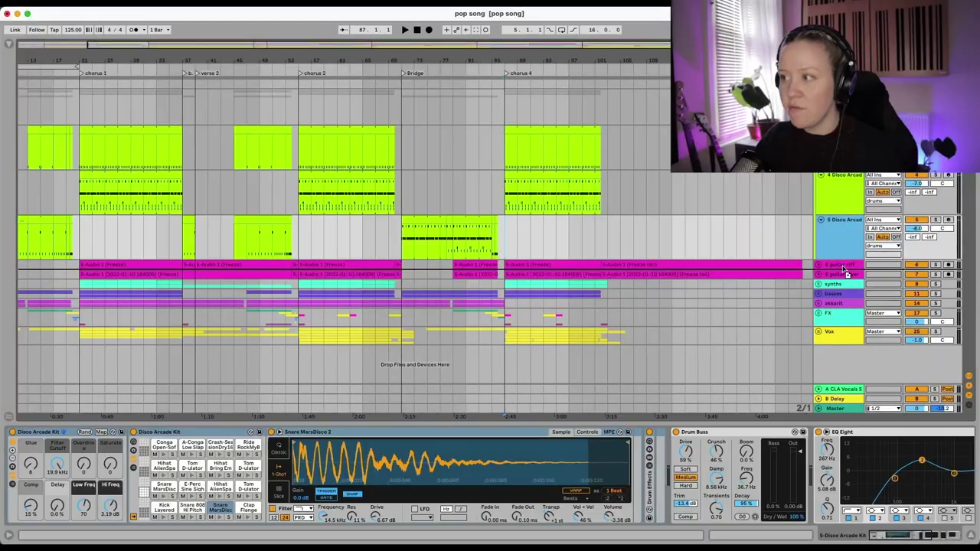
left_click(843, 263)
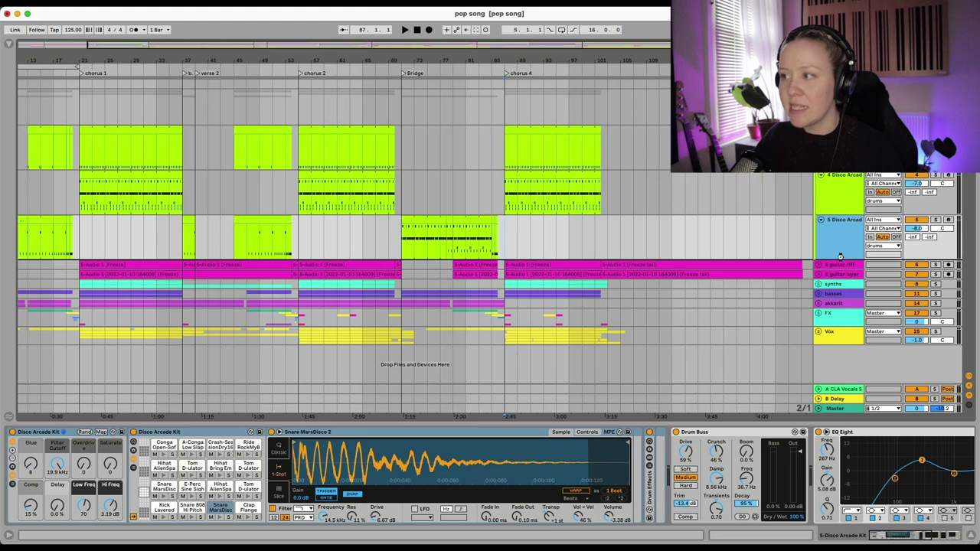
key("super+d")
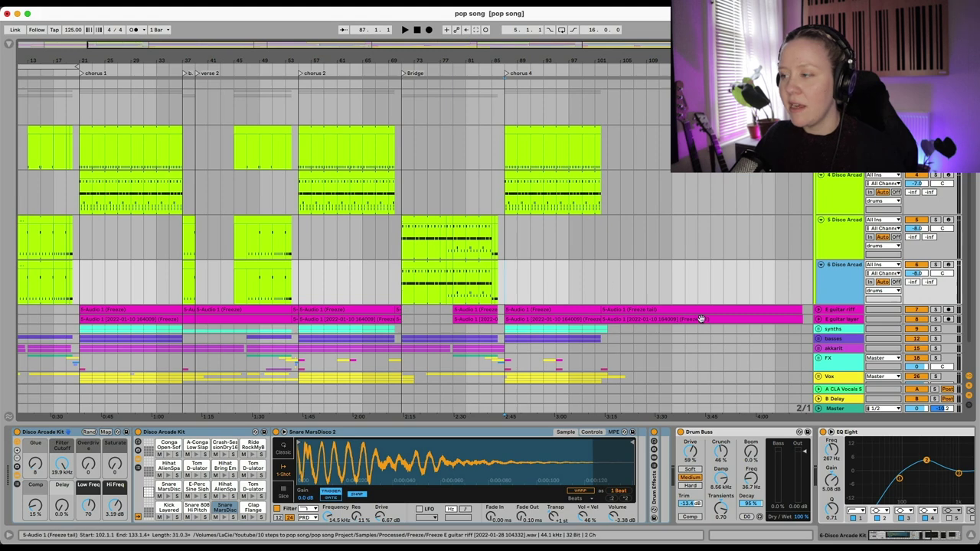
key("super+z")
Freeze and flatten the separate Bridge drum track to audio.
right_click(840, 270)
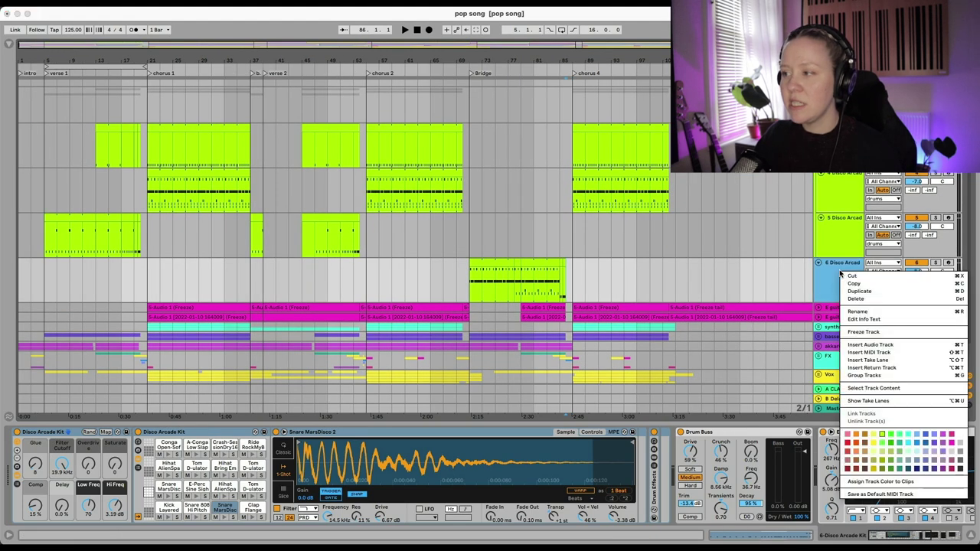
left_click(883, 331)
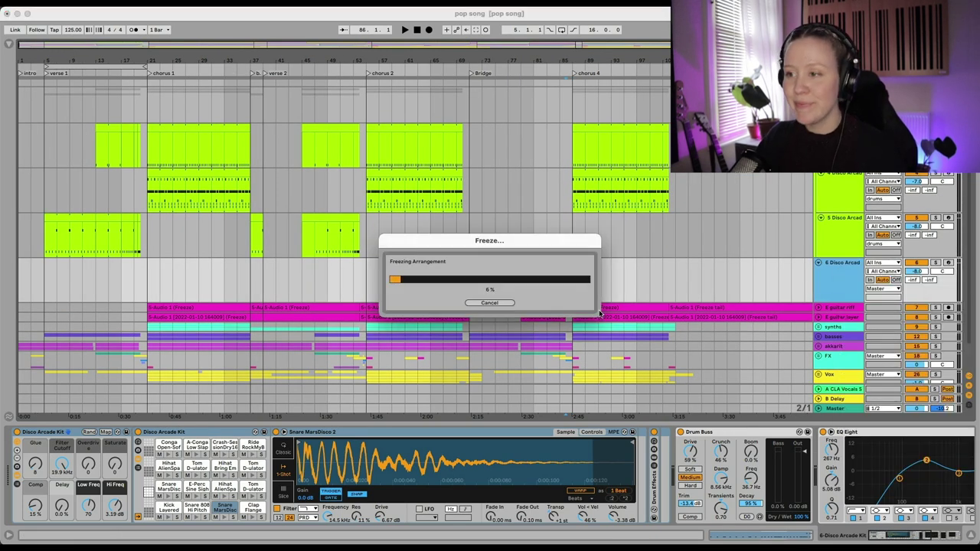
right_click(843, 268)
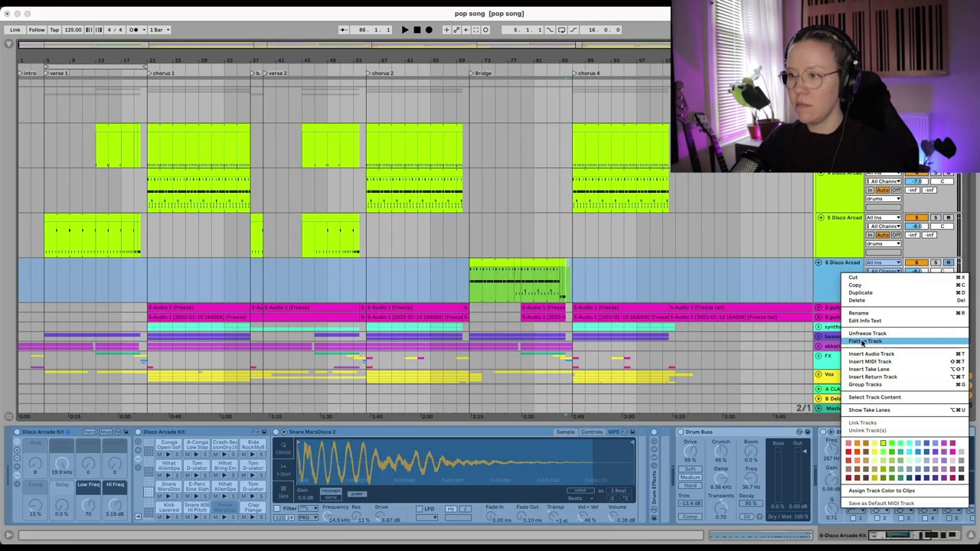
left_click(861, 341)
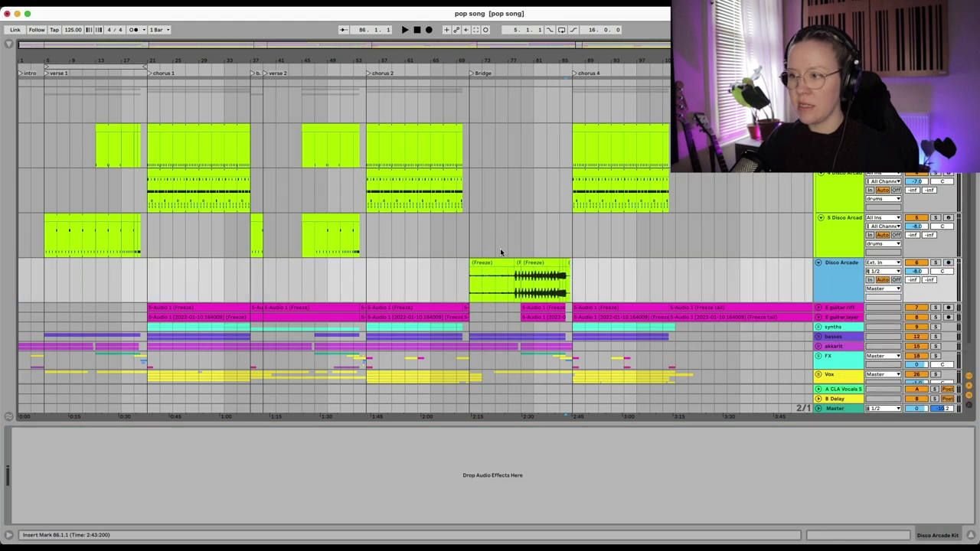
Isolate the two-bar drum loop at bars 83 to 85 by deleting the flattened drum audio before bar 83.
scroll(500, 248, "up", 8)
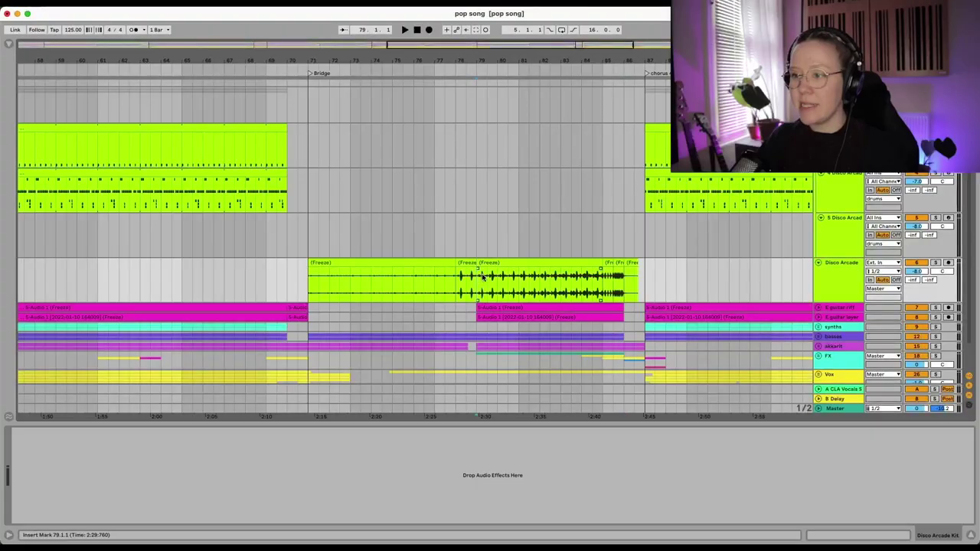
left_click_drag(476, 277, 601, 284)
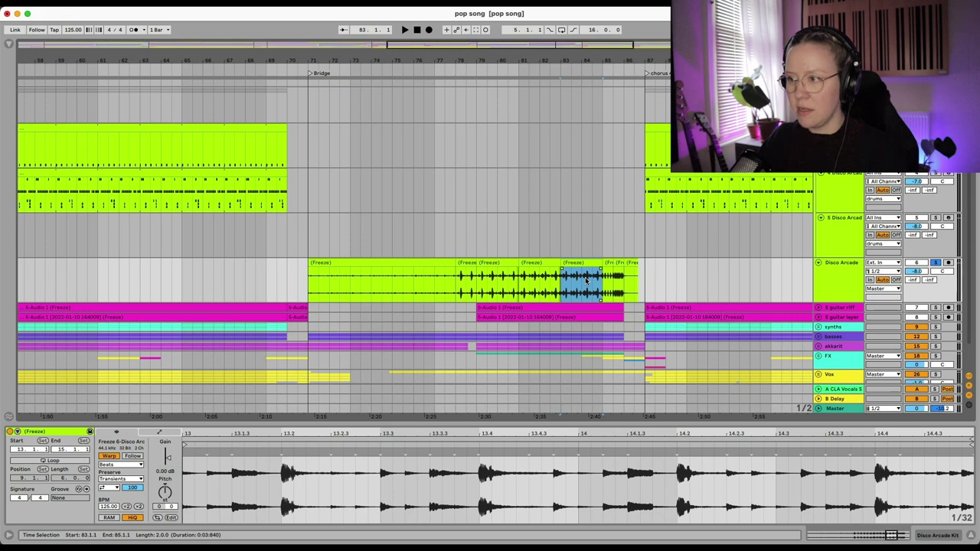
left_click_drag(561, 283, 300, 280)
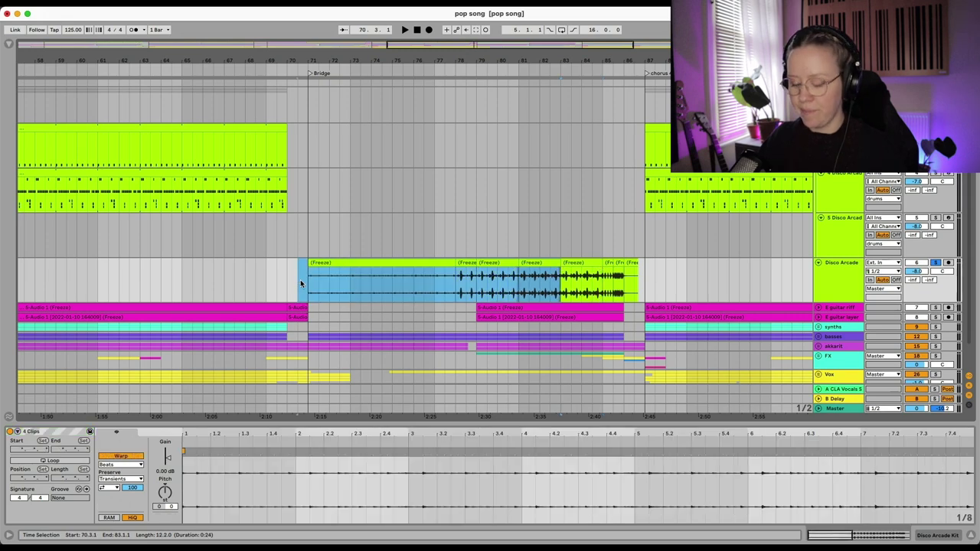
key("Delete")
Move the two-bar drum clip to the Bridge start at bar 71 and stretch it by doubling its clip BPM twice, to 500.
left_click_drag(587, 262, 334, 265)
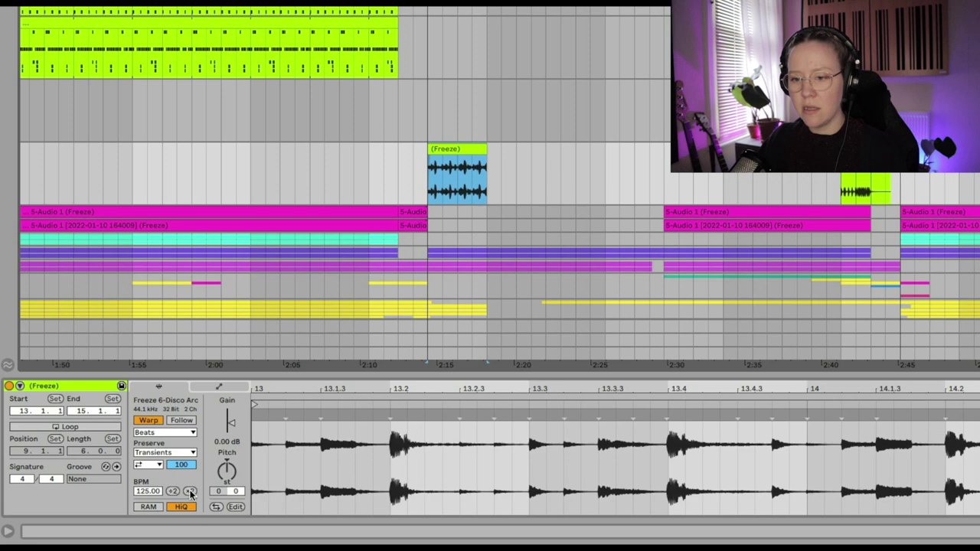
left_click(190, 492)
left_click(190, 492)
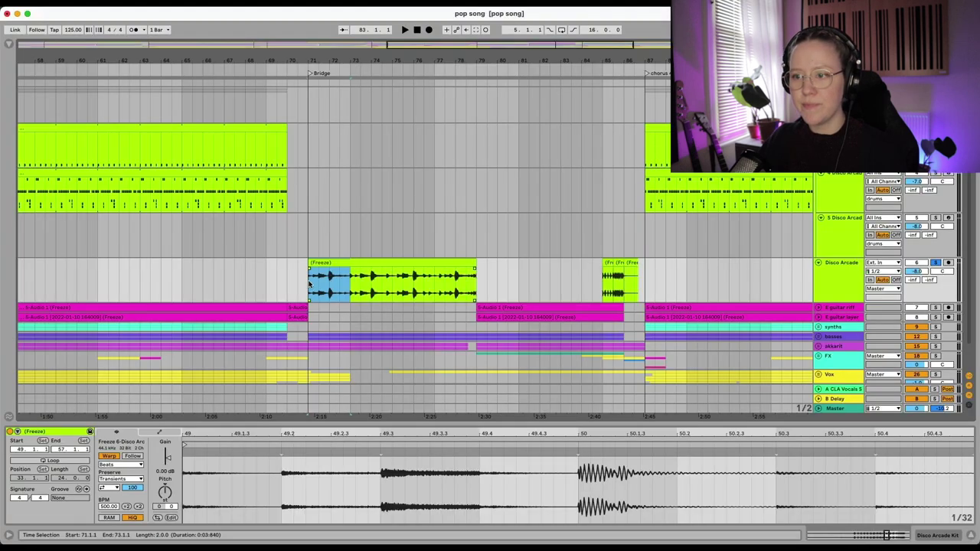
Play the stretched drum clip from the start of the Bridge at bar 71.
left_click(428, 178)
key("space")
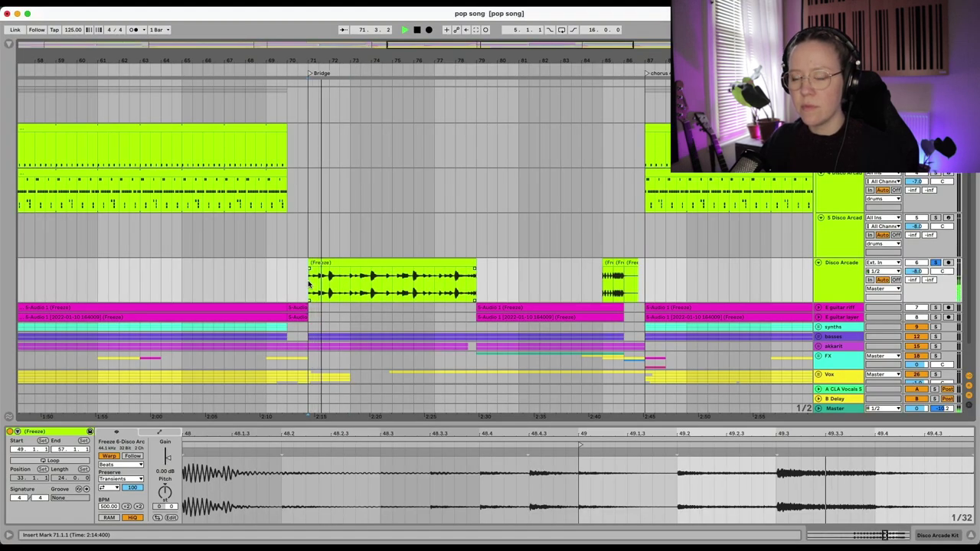
key("space")
Set the slowed drum clip's warp mode to Complex Pro and adjust its Envelope.
left_click(125, 507)
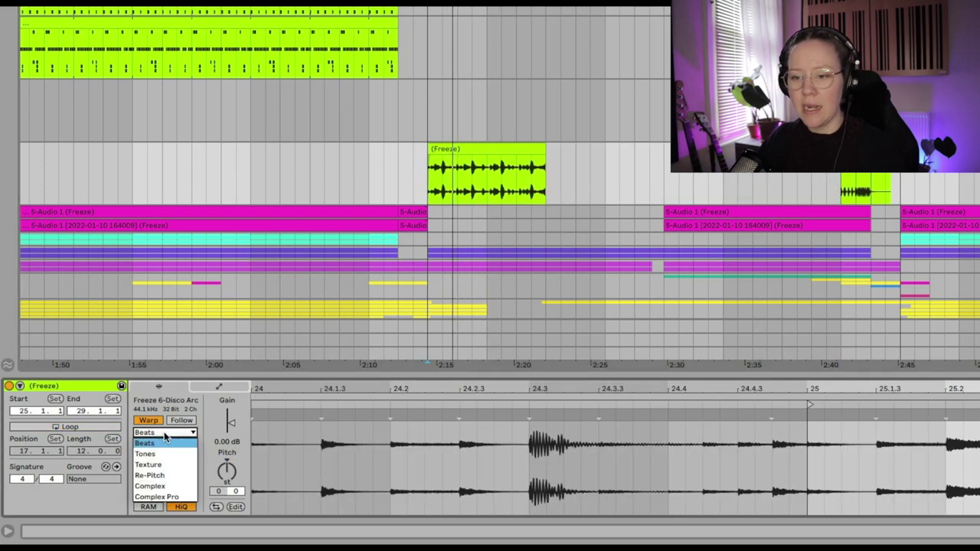
left_click(163, 497)
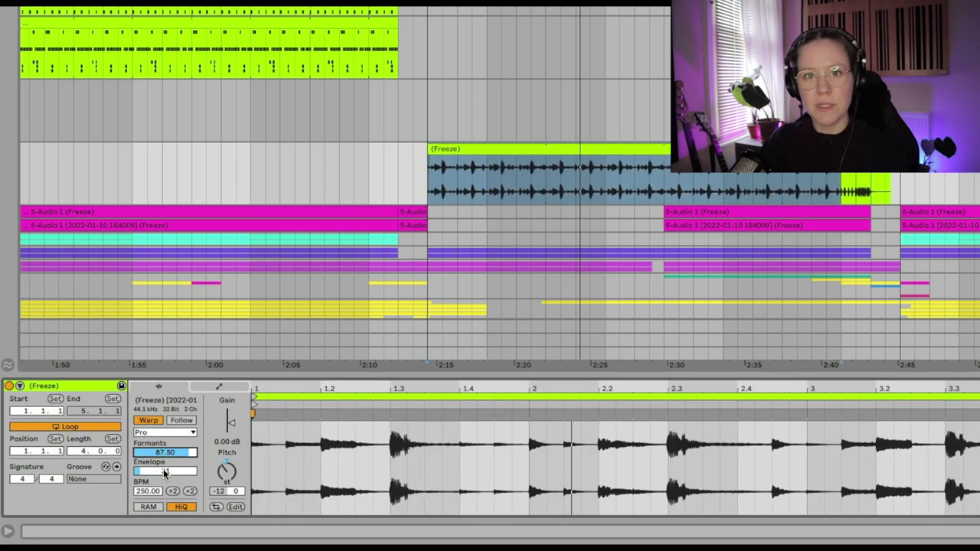
left_click_drag(163, 473, 169, 471)
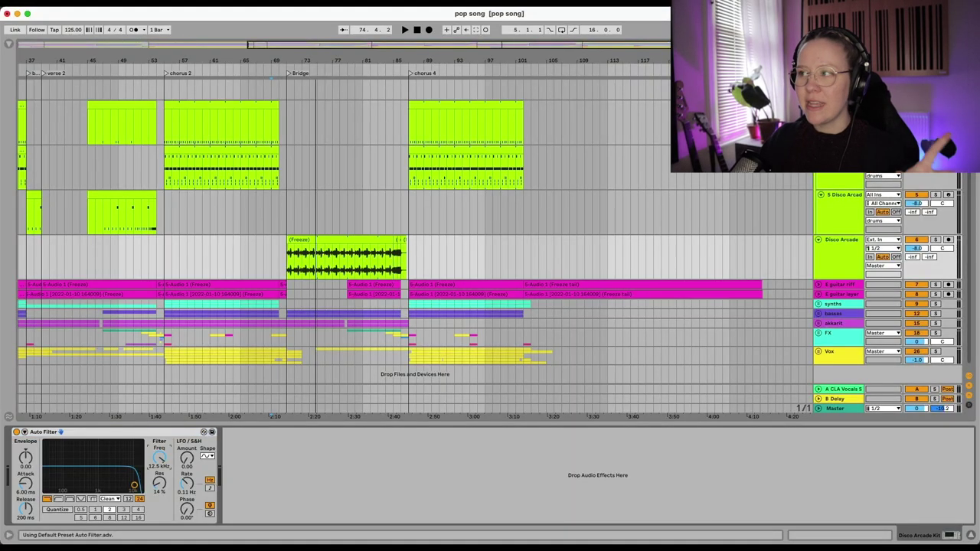
Check the Bridge drum track's Auto Filter frequency automation and play the song from bar 69 through the Bridge into chorus 4.
key("a")
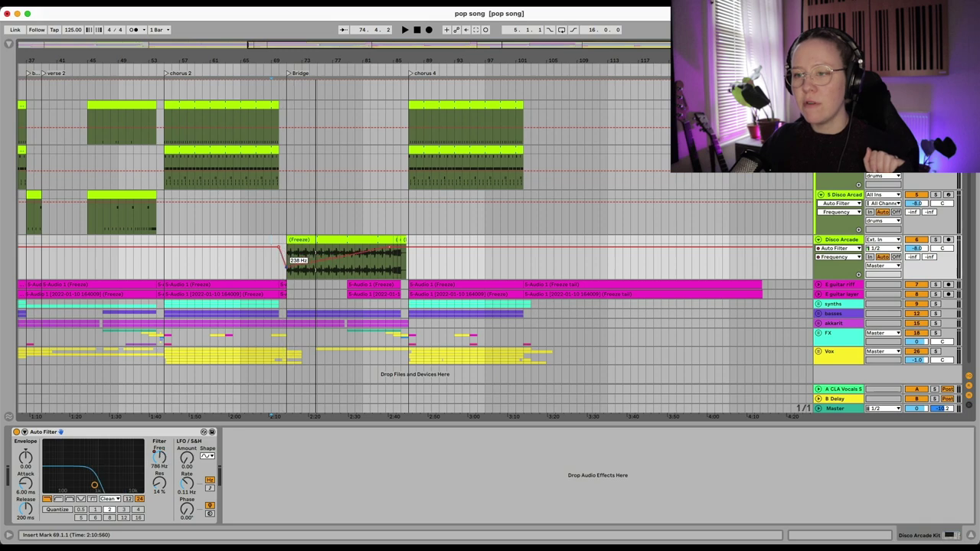
key("a")
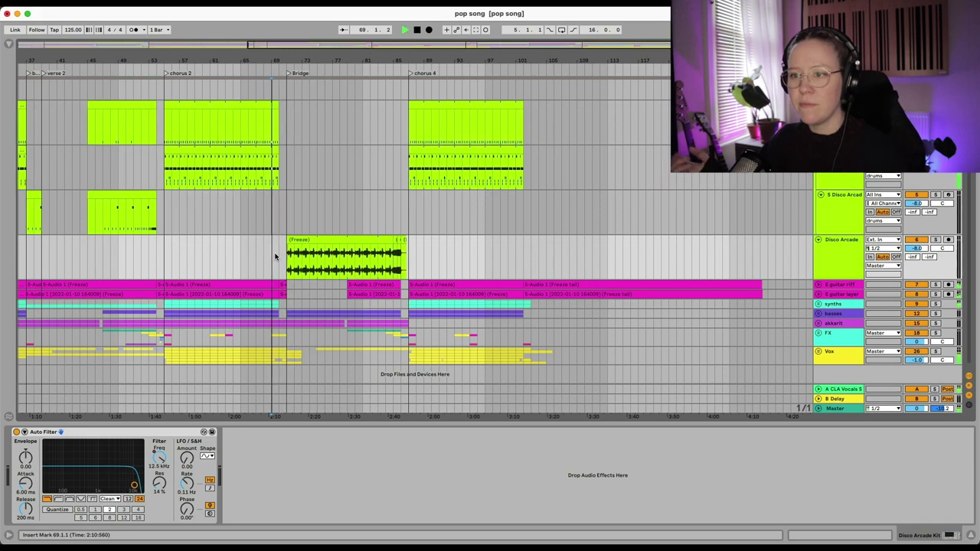
key("space")
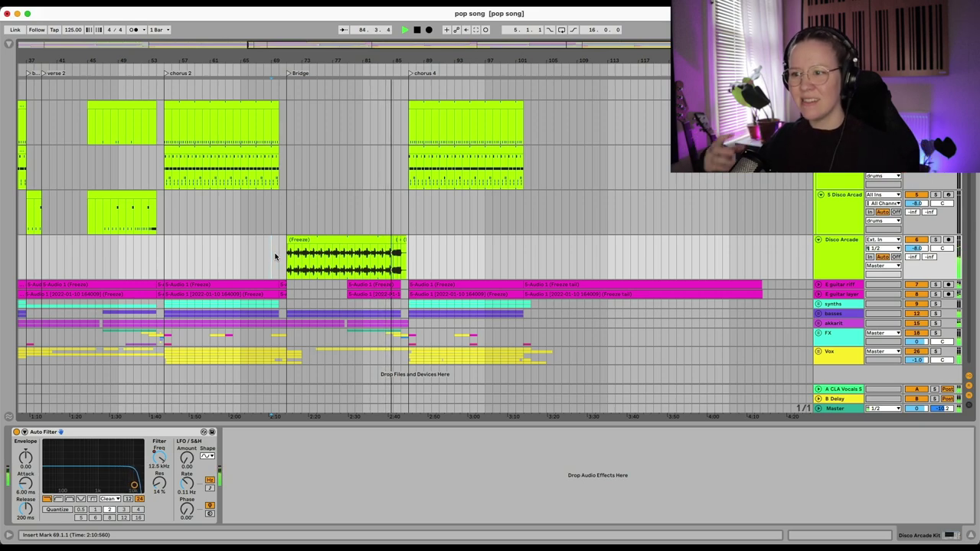
scroll(299, 237, "down", 1)
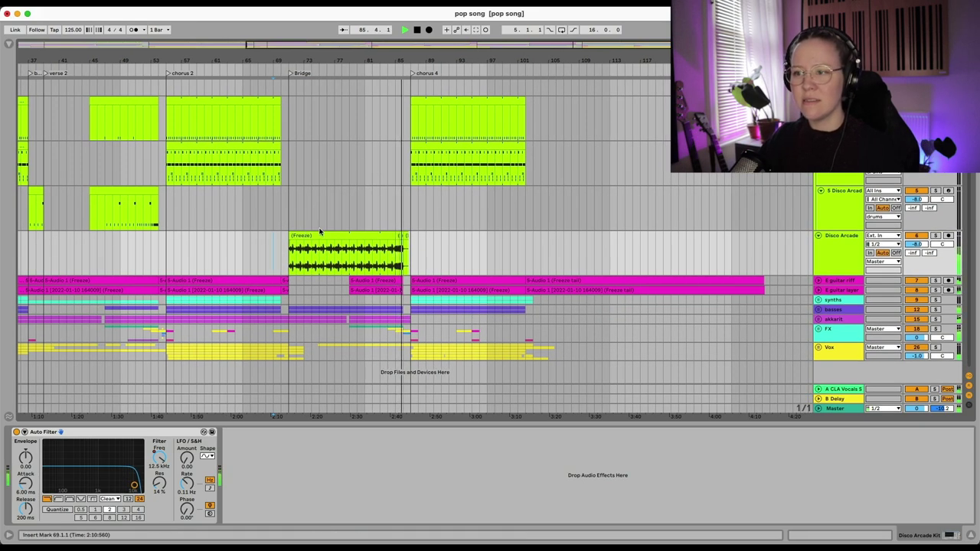
scroll(320, 231, "up", 5)
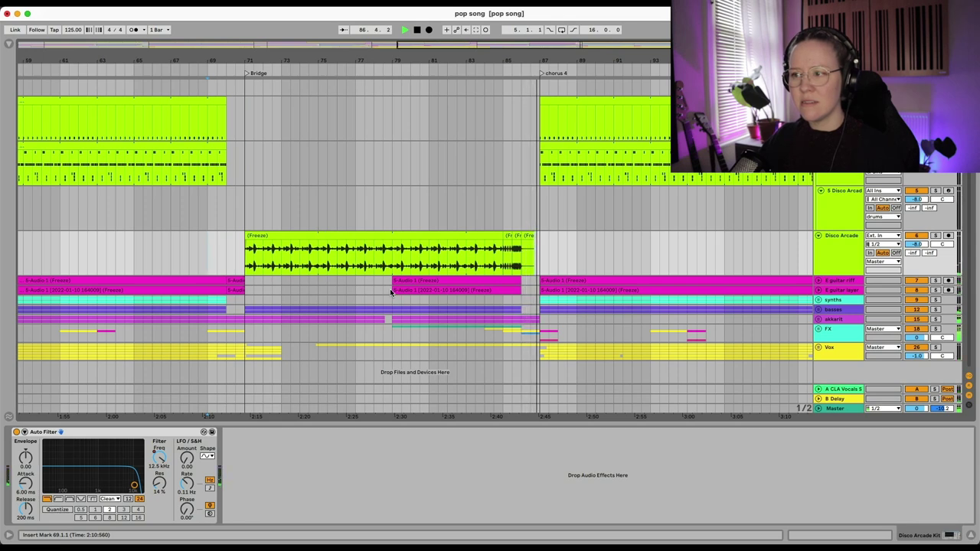
key("space")
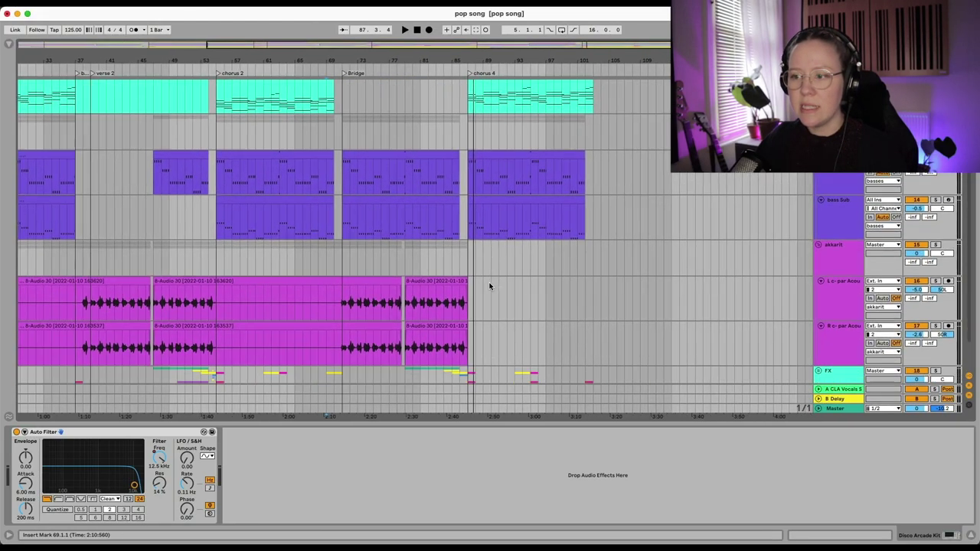
Delete the acoustic guitar clips on both akkarit tracks from bar 68 to just past the end of the Bridge.
scroll(491, 286, "down", 2)
left_click_drag(471, 353, 317, 271)
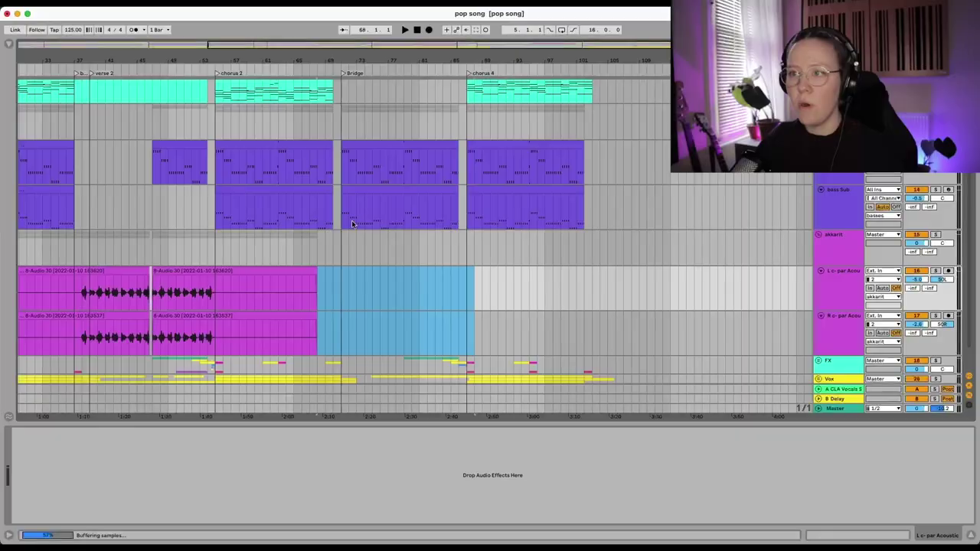
Clear the duplicate synth track from bar 37 to bar 105, keeping only its chorus 1 clip.
scroll(352, 220, "up", 4)
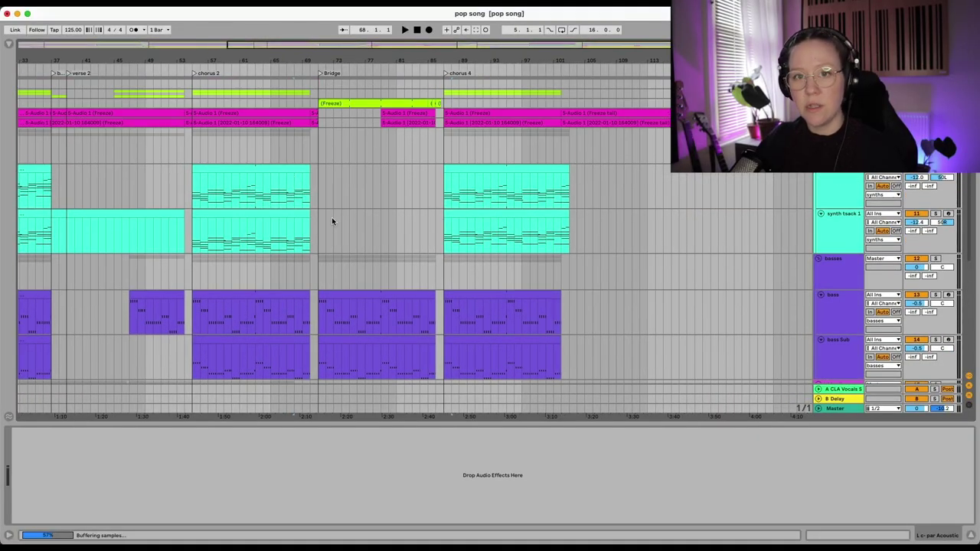
left_click(254, 188)
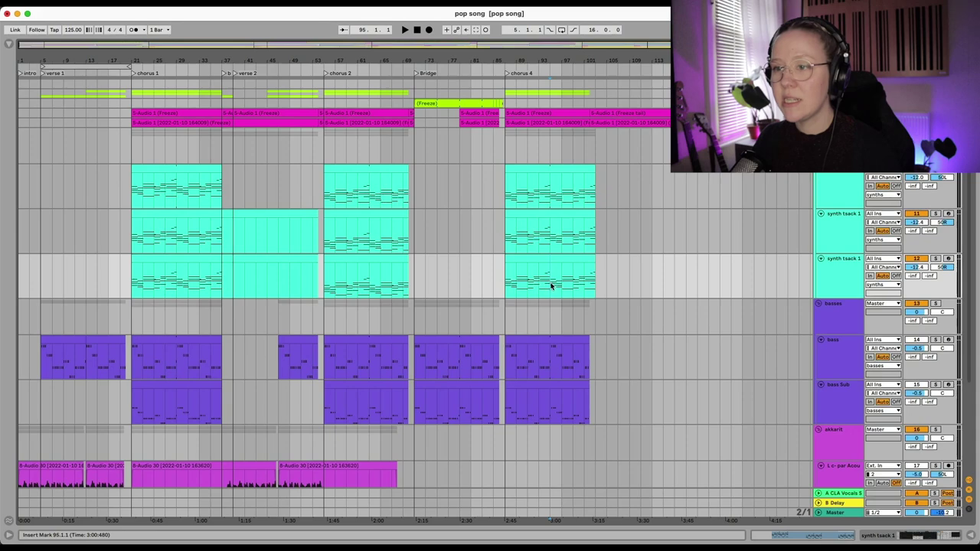
left_click_drag(529, 281, 607, 281)
left_click(226, 273, "shift")
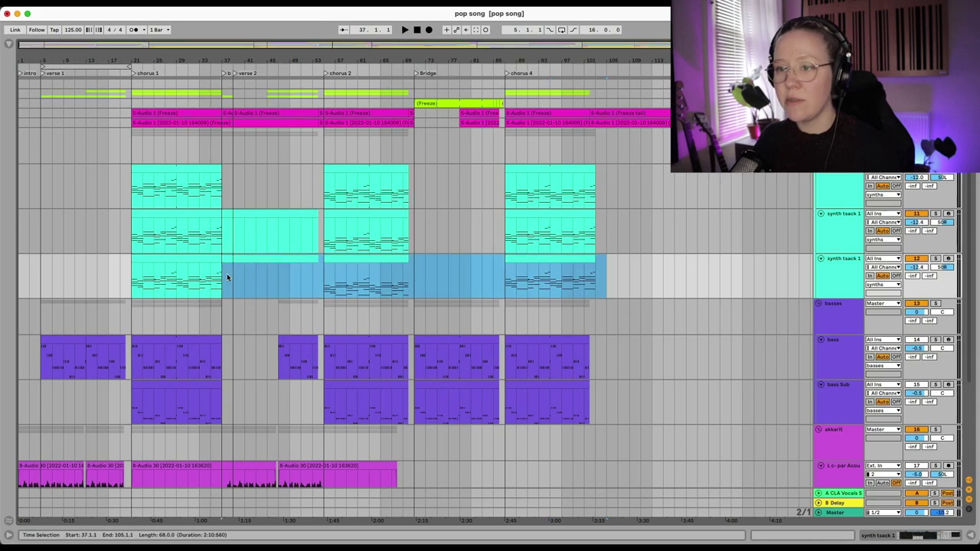
Freeze the duplicate synth track that holds only the chorus 1 chords.
right_click(843, 269)
left_click(762, 280)
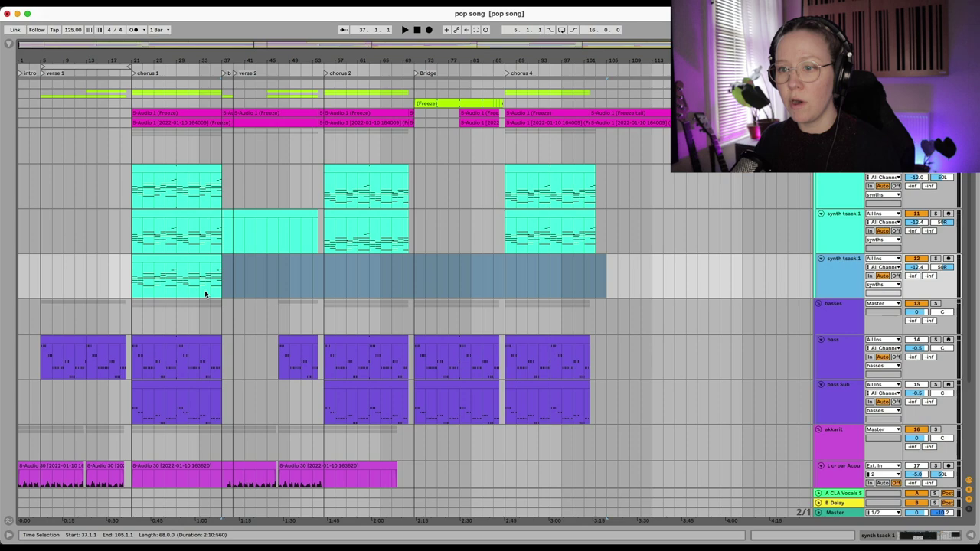
right_click(843, 277)
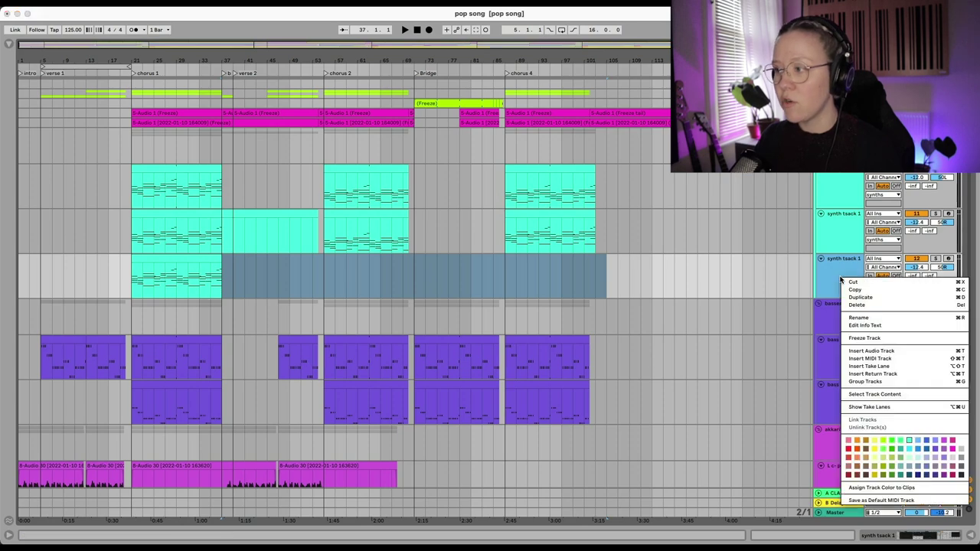
left_click(861, 340)
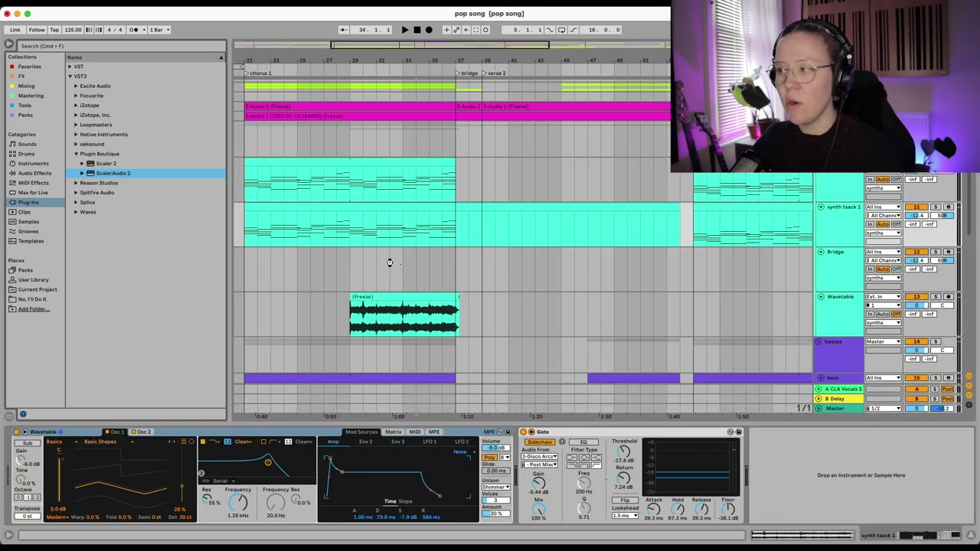
Detect the chords of the frozen Wavetable clip with ScalerAudio 2 on the Bridge track and play back the detected progression.
left_click(390, 264)
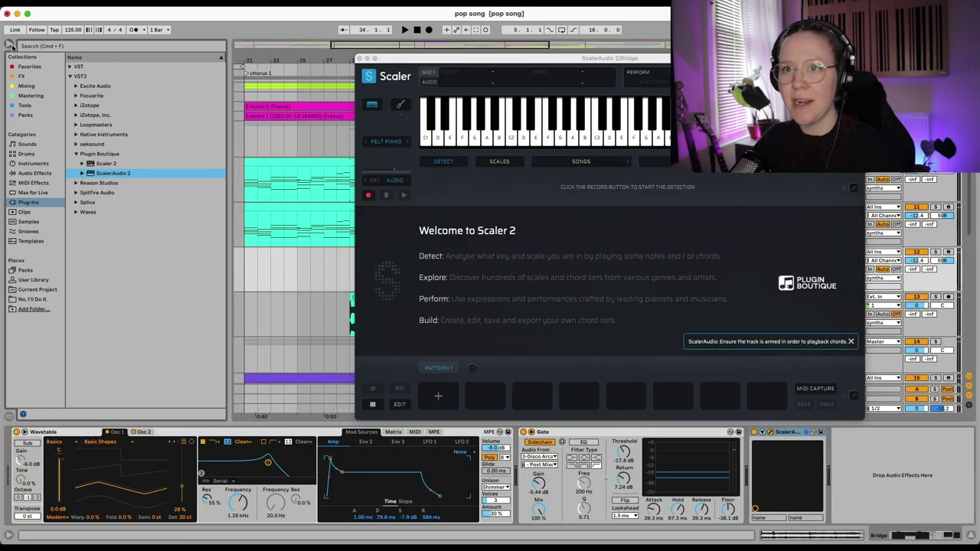
left_click(11, 46)
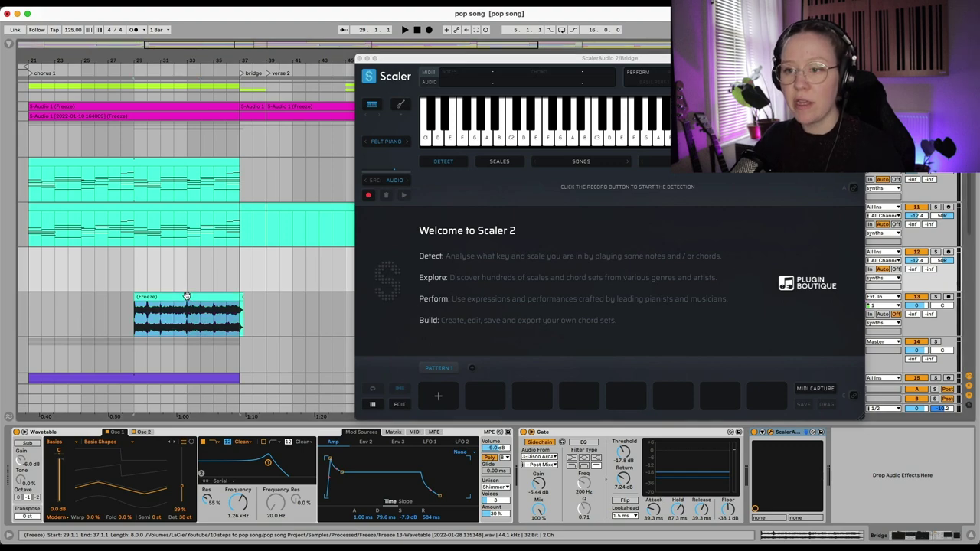
left_click_drag(186, 296, 494, 256)
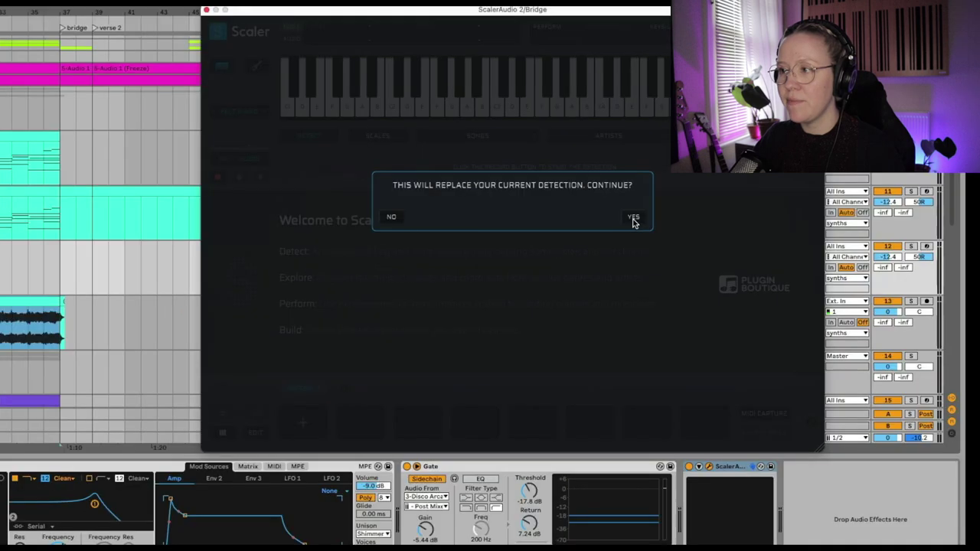
left_click(703, 232)
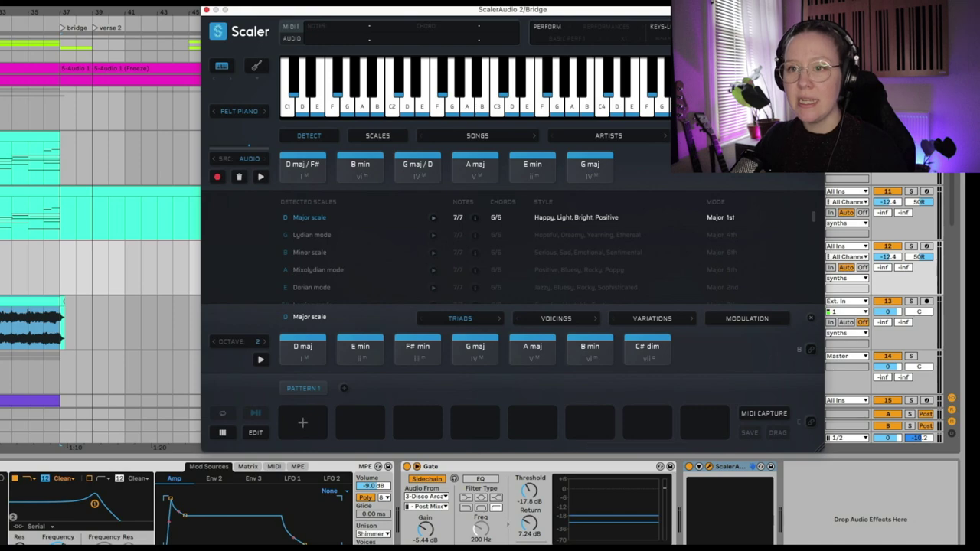
left_click(260, 178)
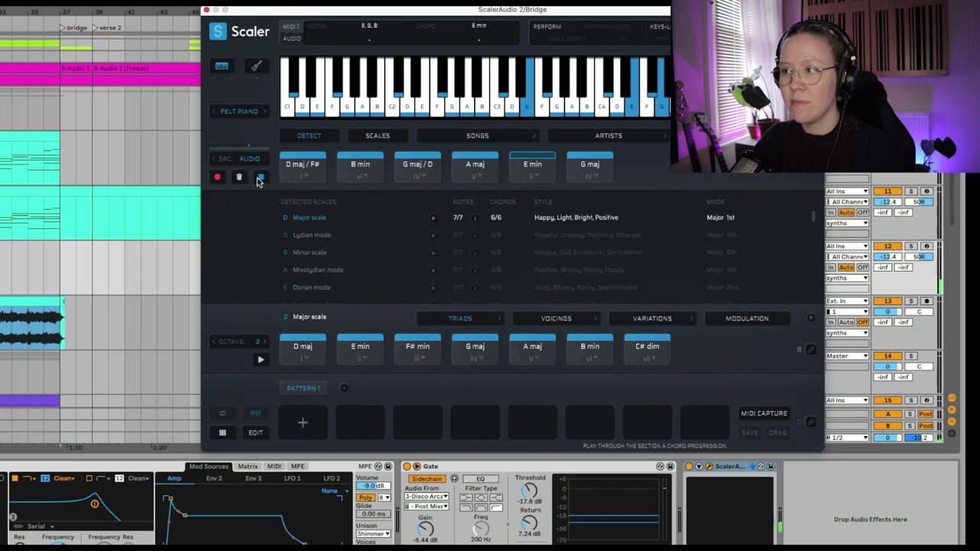
left_click(260, 177)
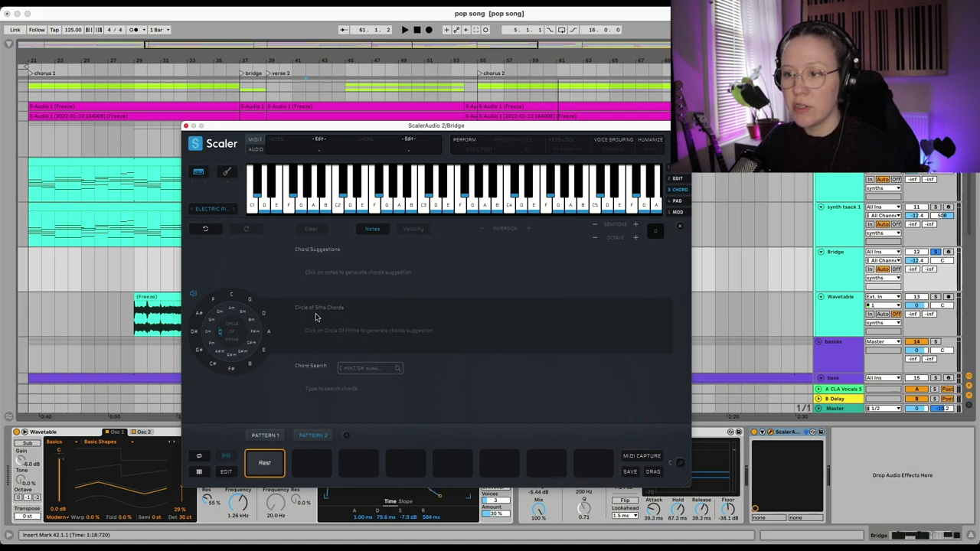
Start pattern 2 with a D note turned into D sus4 and add D maj7 as the second chord.
left_click(439, 205)
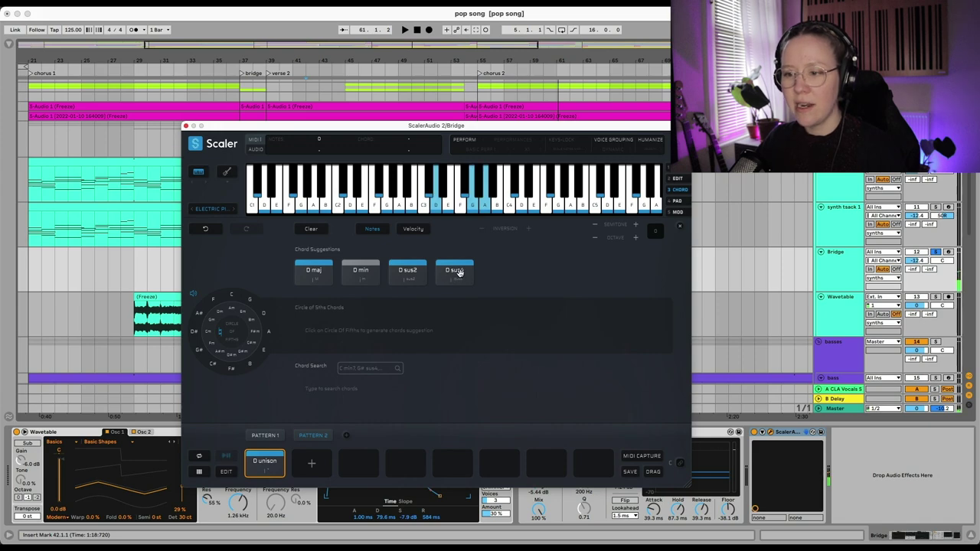
left_click_drag(265, 466, 269, 457)
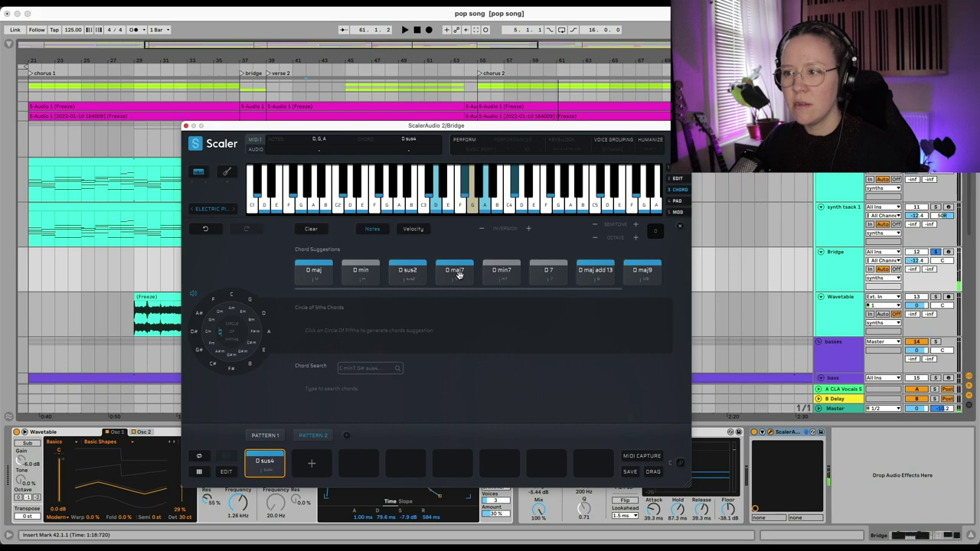
left_click_drag(457, 274, 306, 464)
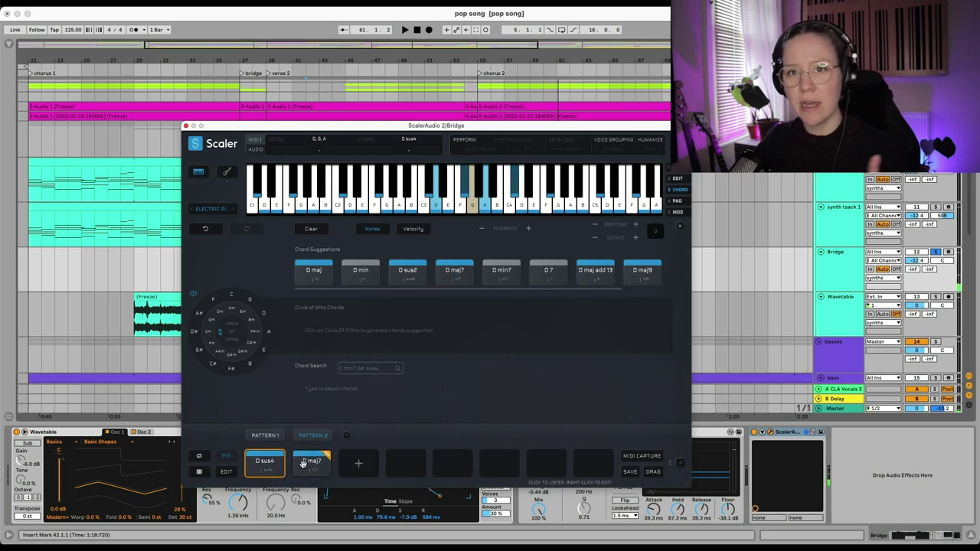
Add a high E to pattern 2's first chord and place G maj add 13 as the third chord.
left_click(597, 280)
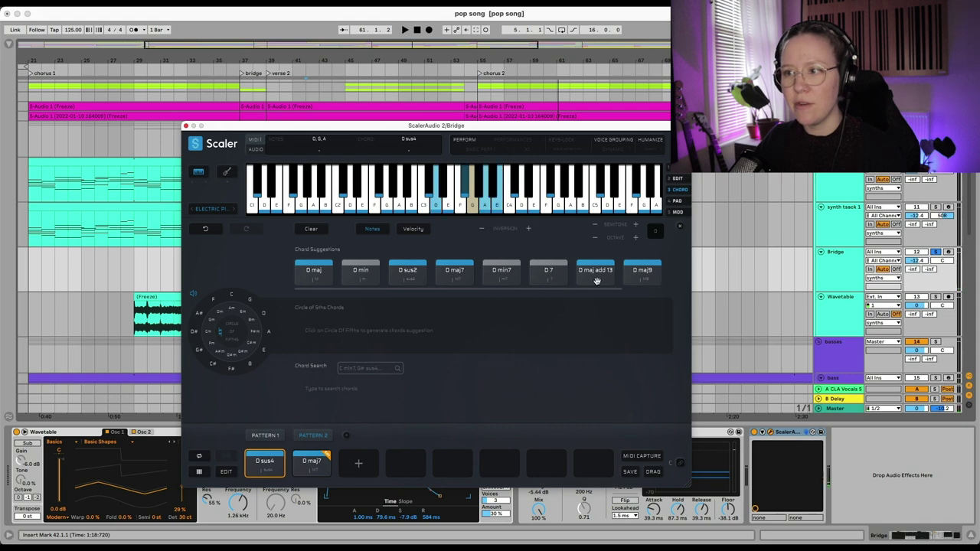
left_click(534, 208)
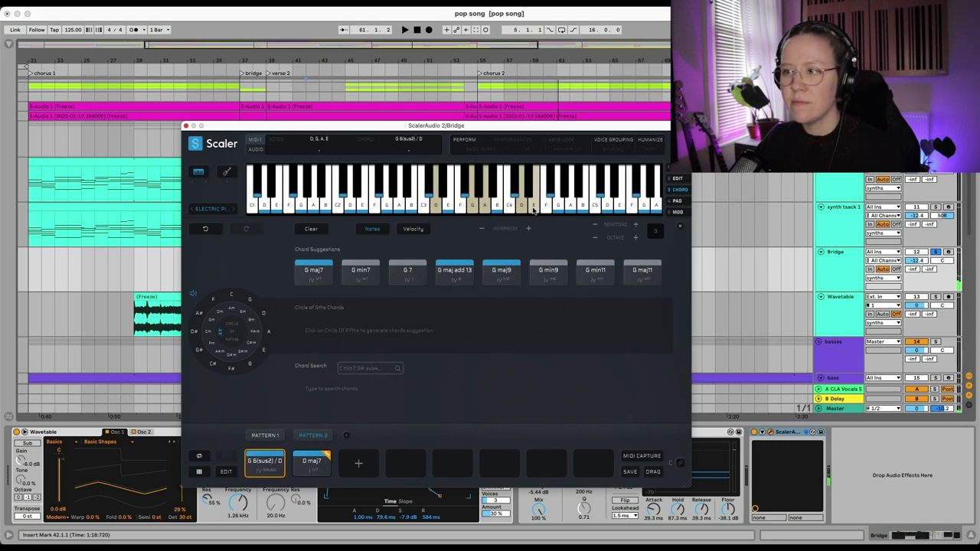
left_click(410, 277)
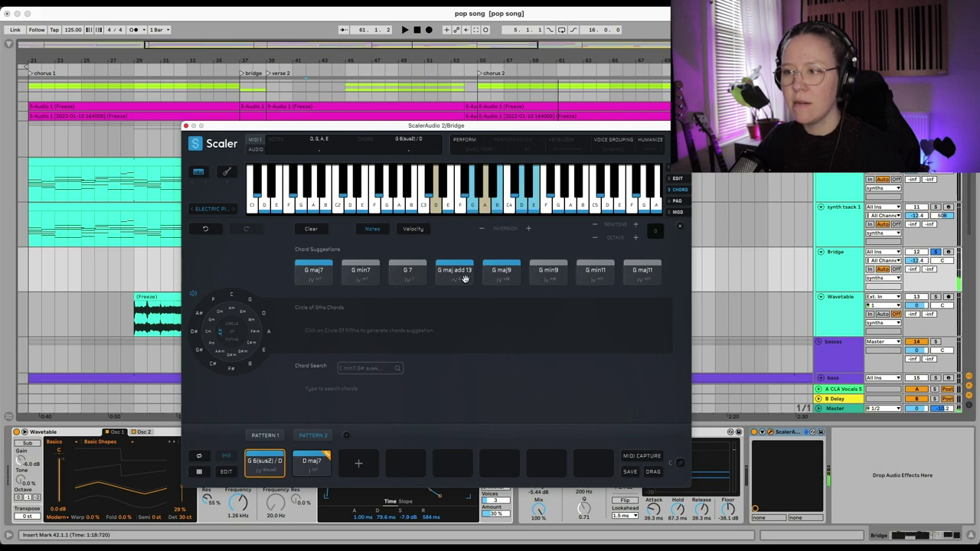
left_click_drag(464, 278, 358, 462)
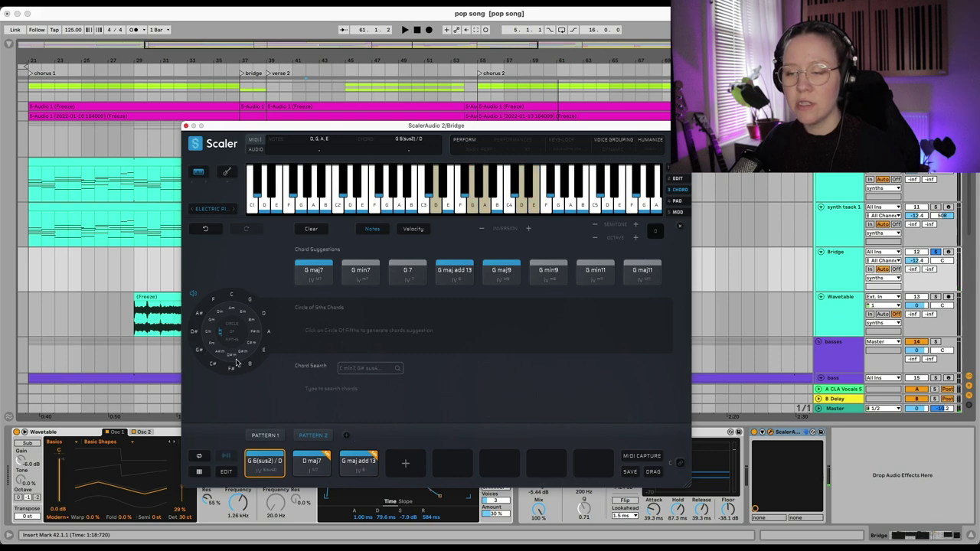
Audition D chords from the circle of fifths and add C# sus2 as the pattern's fourth chord.
left_click(263, 314)
left_click(553, 331)
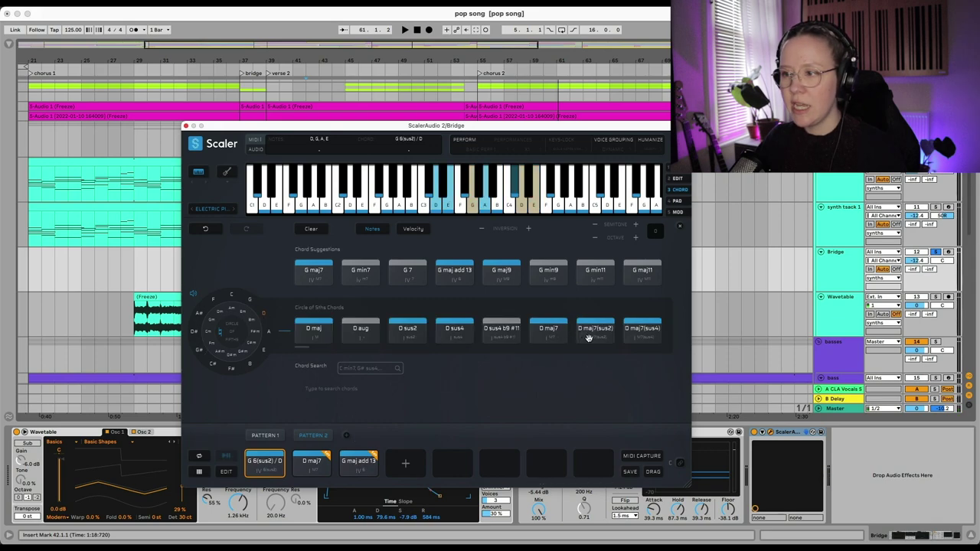
left_click_drag(407, 328, 406, 463)
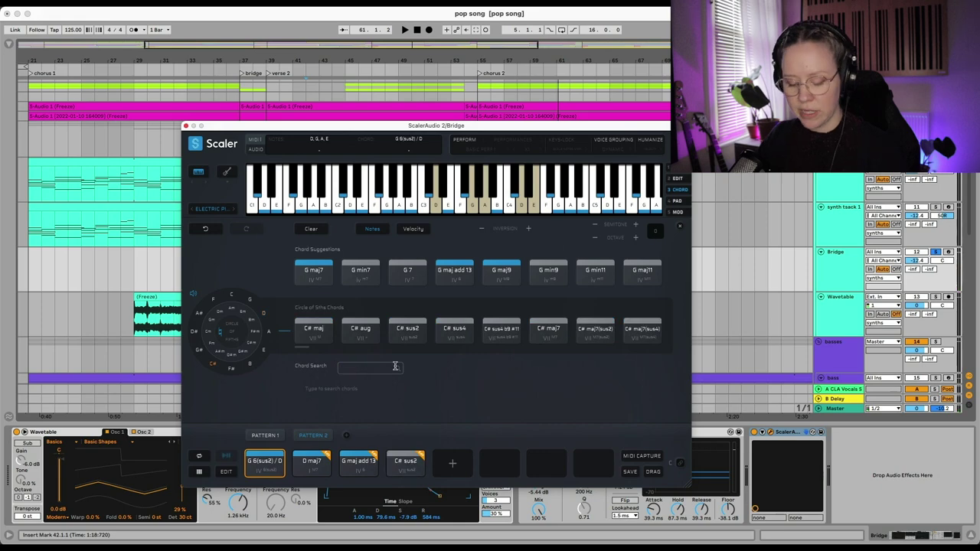
Search for A chords, audition A maj and A sus2, and add A sus2 to the pattern.
type("A")
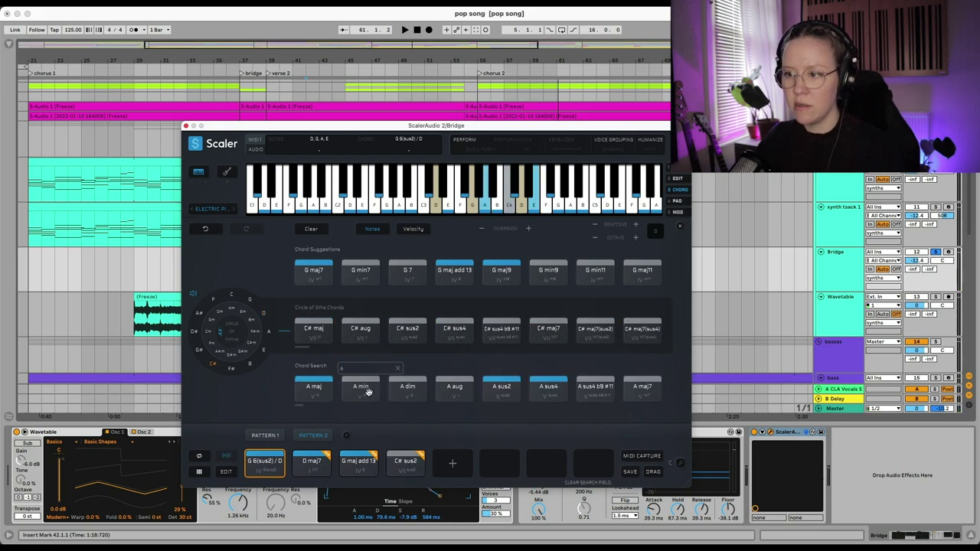
left_click(323, 389)
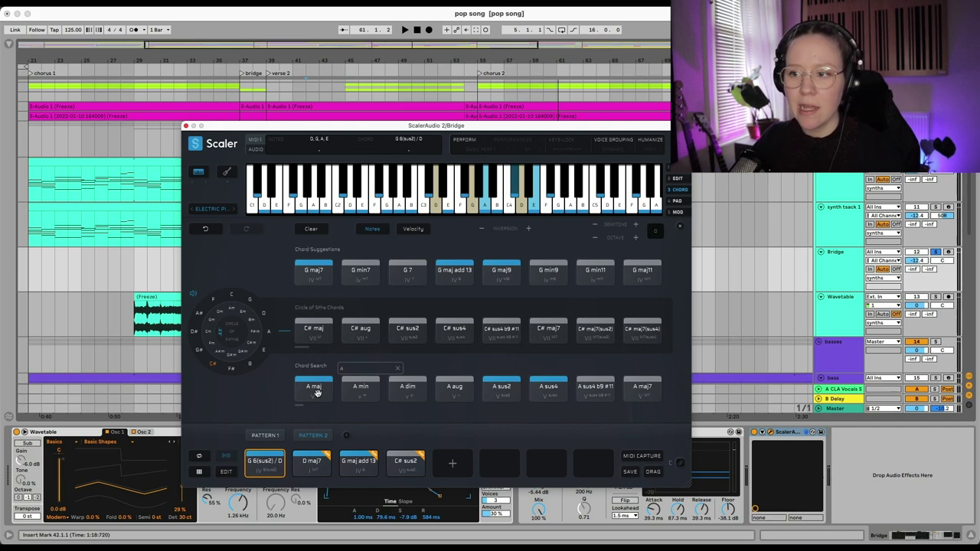
left_click(514, 389)
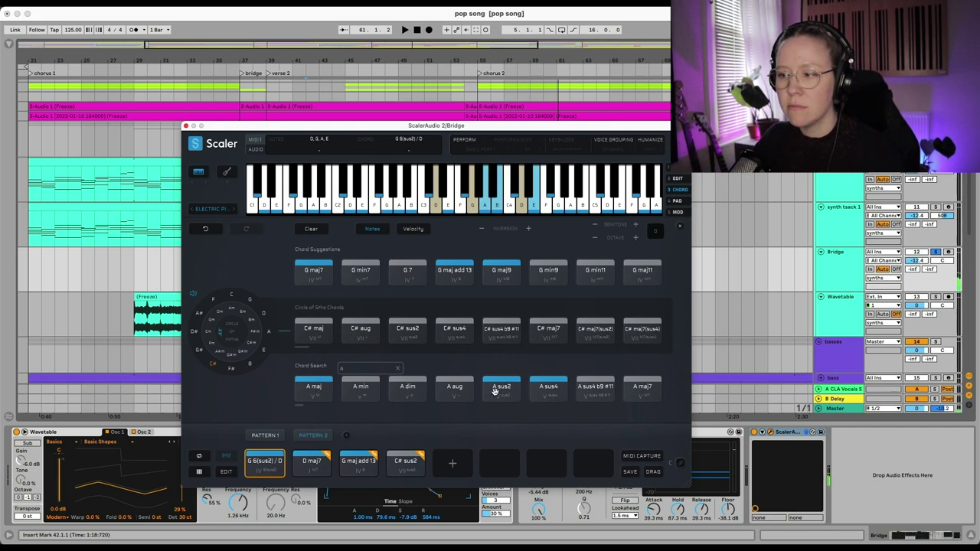
left_click_drag(500, 391, 452, 466)
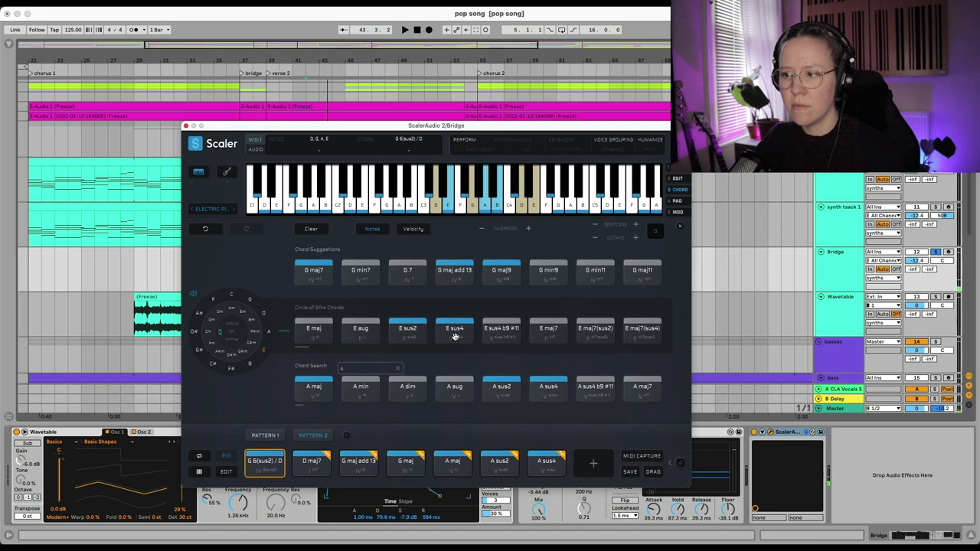
Change the pattern to E min7, D maj7, E sus4, G maj, D maj7, E min, B min7 and place it on the Bridge track at bar 37.
left_click(455, 332)
left_click_drag(359, 468, 359, 466)
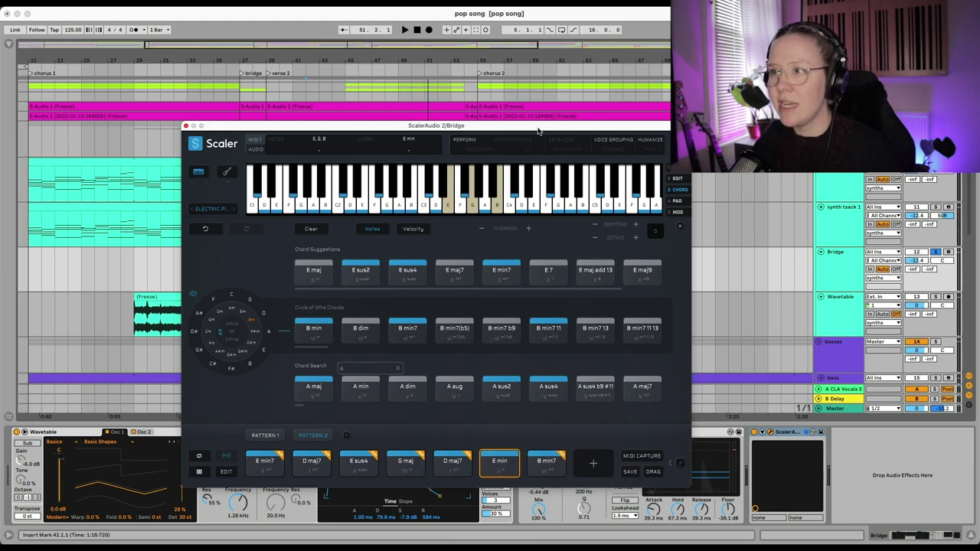
left_click_drag(538, 130, 810, 16)
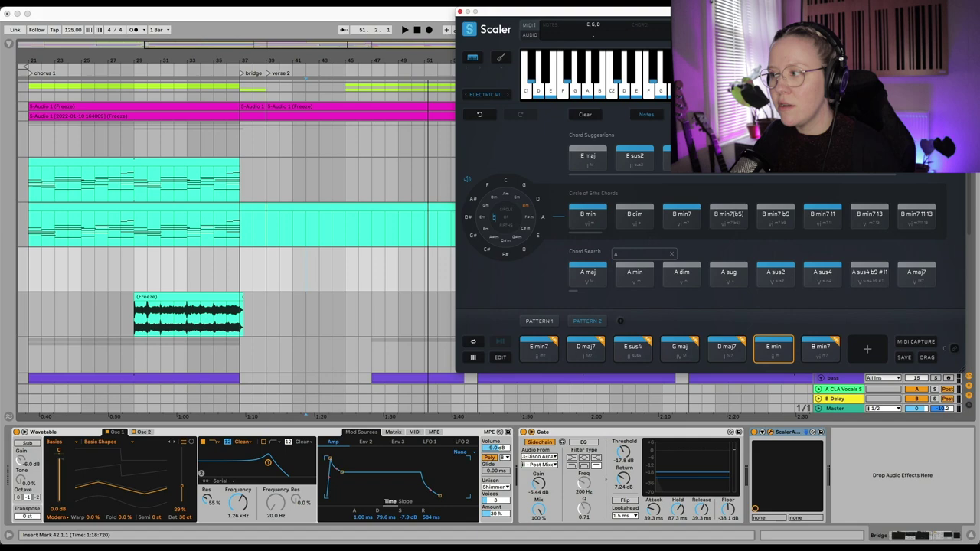
left_click_drag(933, 361, 242, 256)
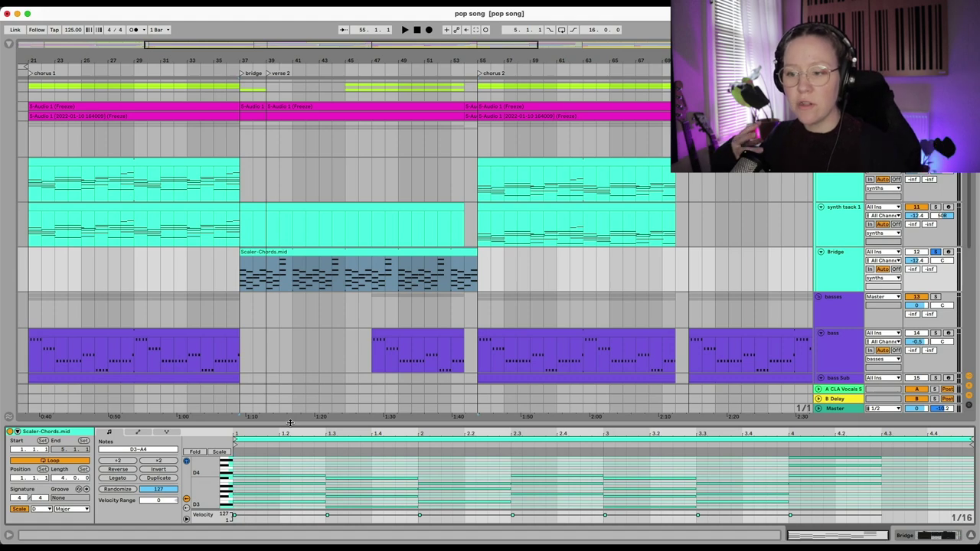
Stretch Scaler-Chords.mid to eight bars with the last chord held to the end, and lower all its notes by one octave.
left_click_drag(298, 425, 298, 173)
left_click_drag(866, 395, 864, 260)
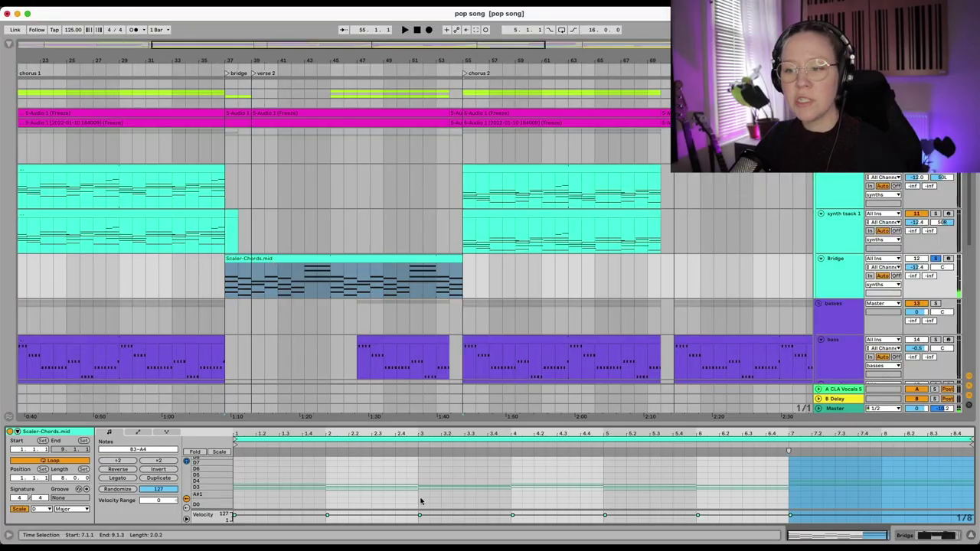
left_click_drag(366, 424, 366, 214)
left_click(376, 333)
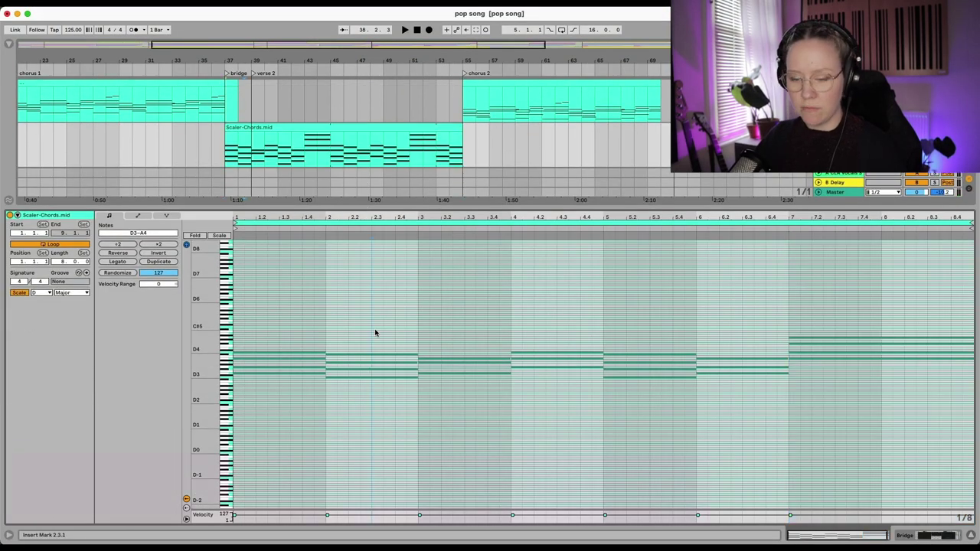
key("super+a")
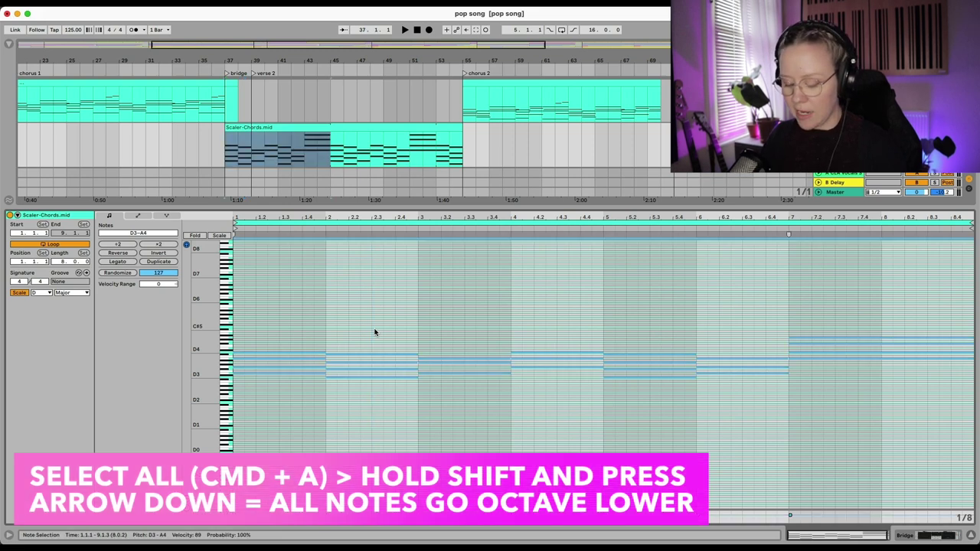
key("shift+Down")
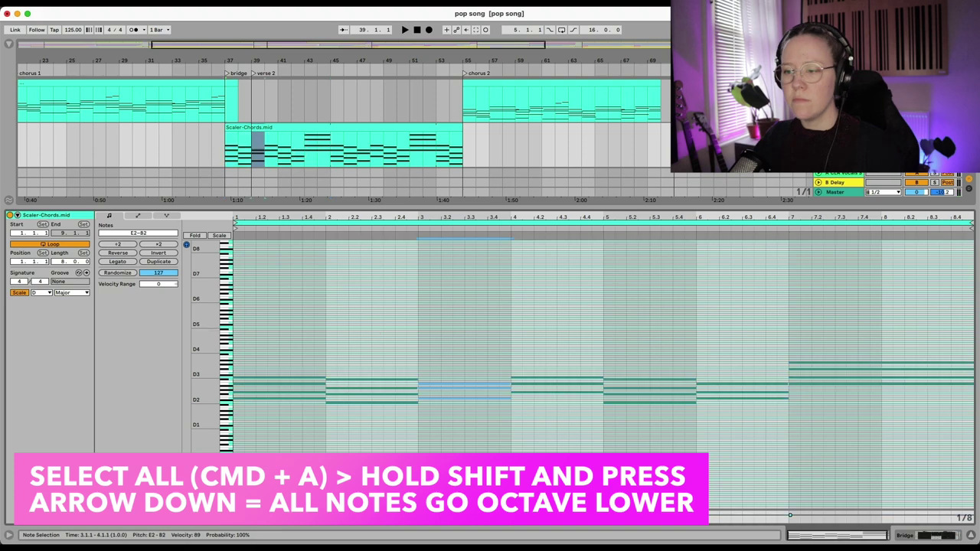
Play the lowered chords and lengthen the notes of the first six so each slightly overlaps the following chord.
key("space")
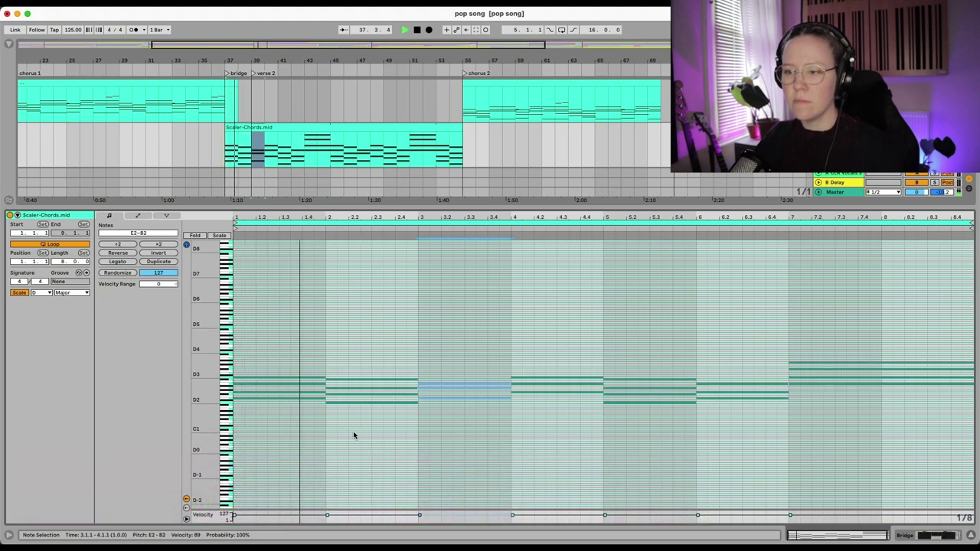
left_click_drag(796, 458, 312, 305)
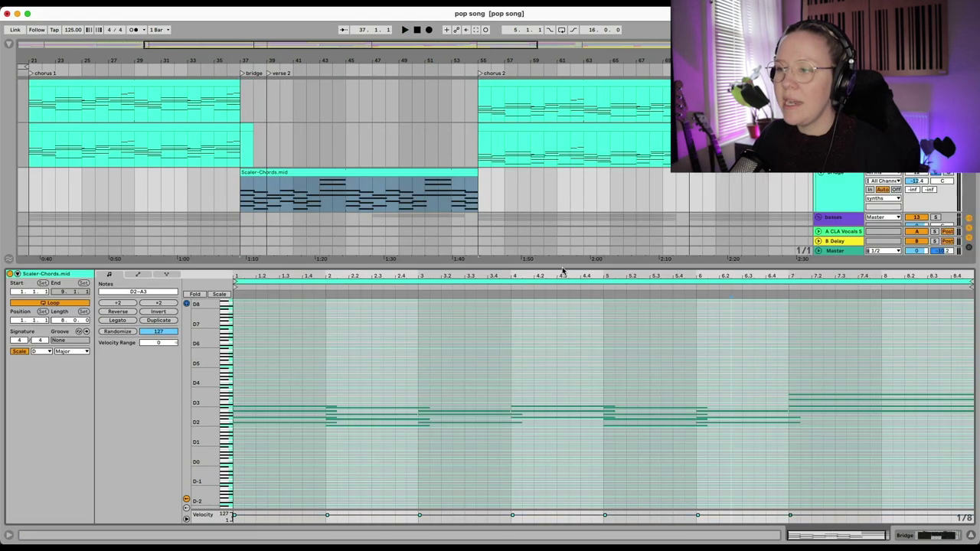
left_click_drag(562, 264, 562, 528)
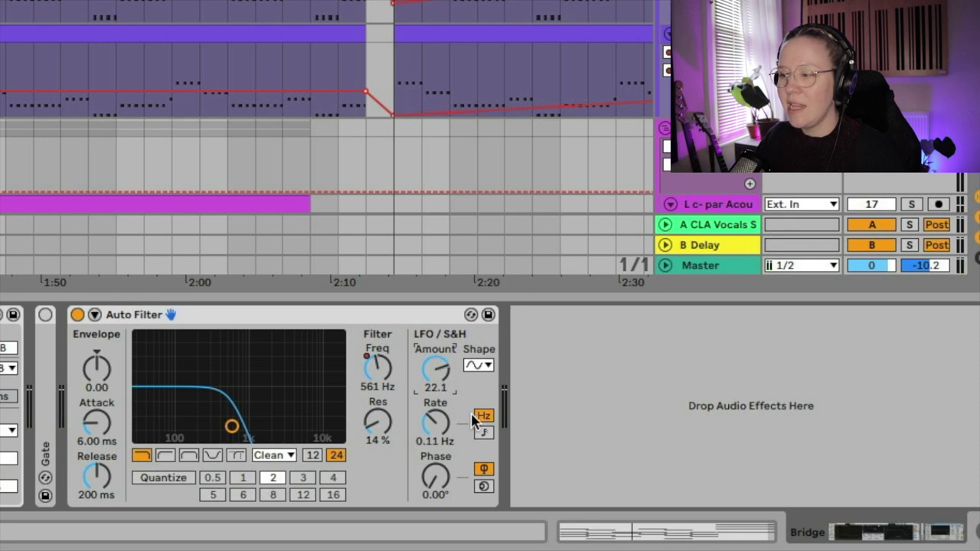
Sync the LFO rate of the Bridge track's Auto Filter to 1/4 and play the chords.
left_click(485, 433)
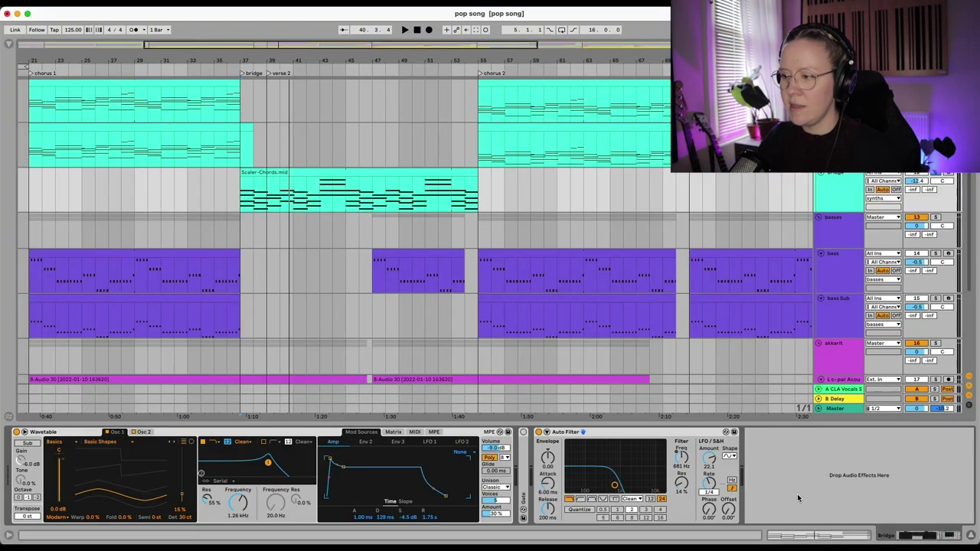
key("space")
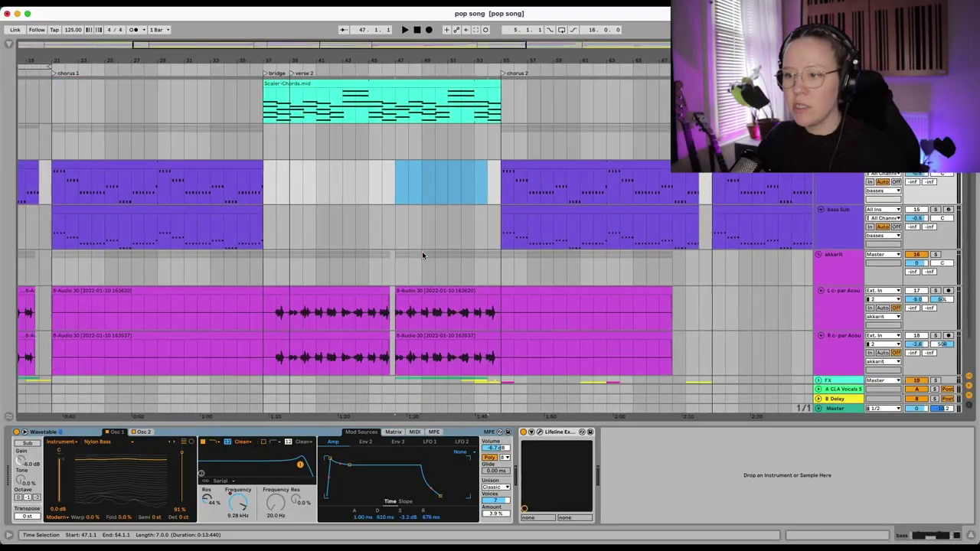
Review the acoustic guitar clips across the arrangement and select their audio around verse 2 on both akkarit tracks.
scroll(422, 251, "down", 3)
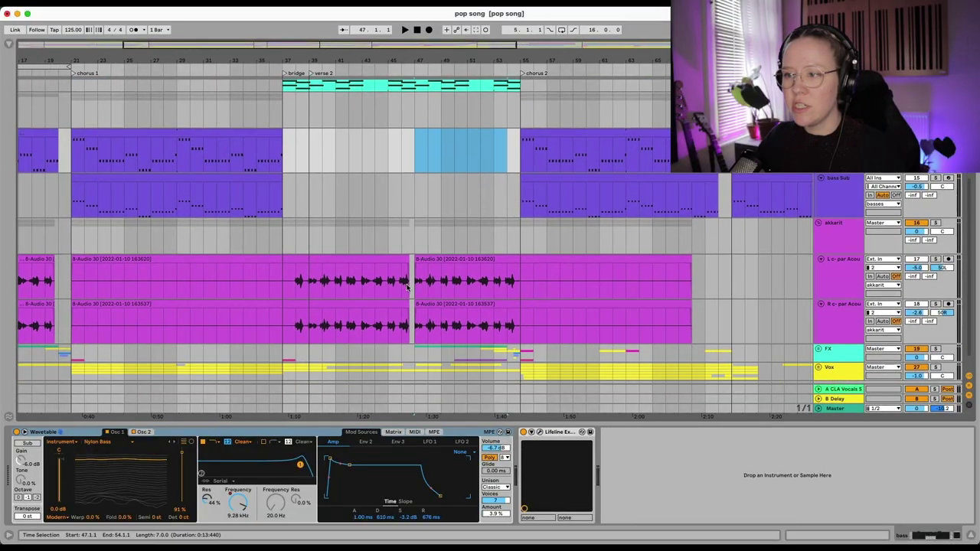
scroll(492, 328, "right", 1)
scroll(492, 328, "down", 1)
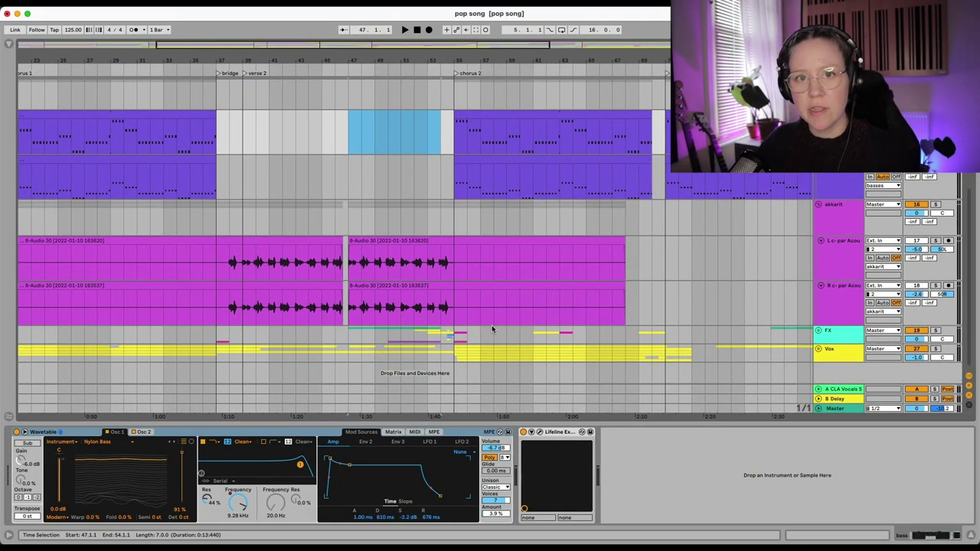
left_click(491, 329)
key("minus")
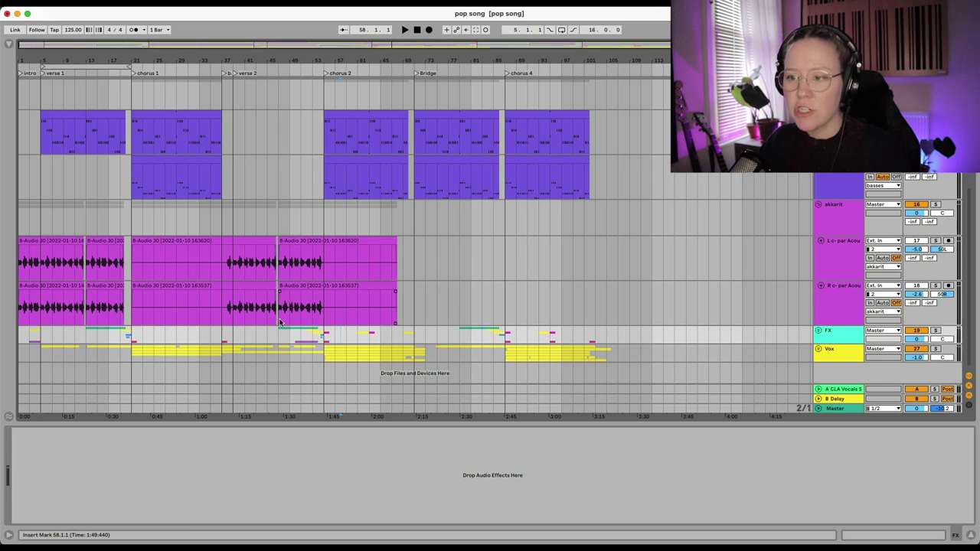
left_click_drag(331, 307, 233, 268)
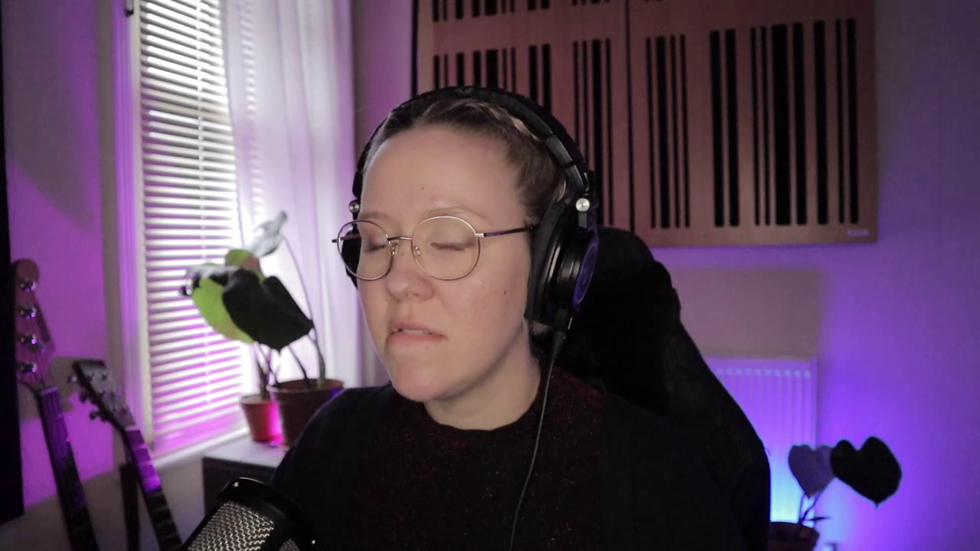